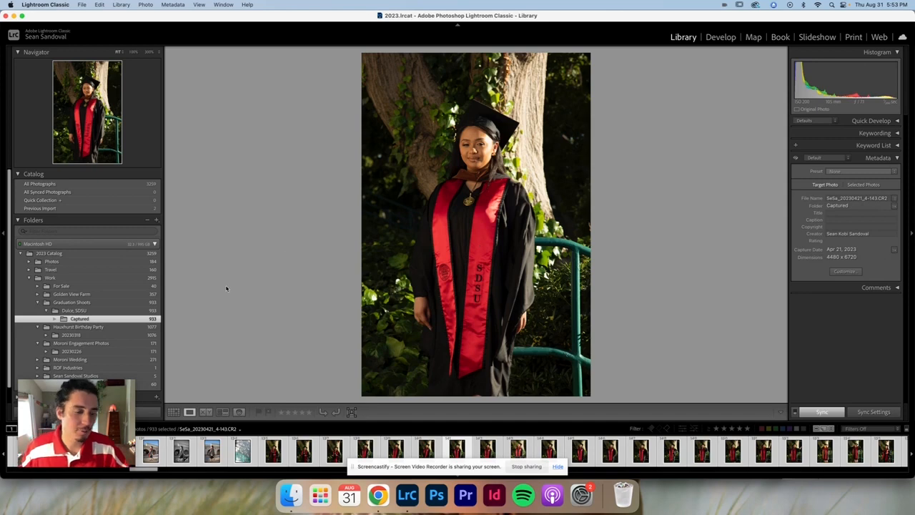
Step: Review several individual graduation photos taken in front of the Arts & Letters building
drag(62, 389, 69, 312)
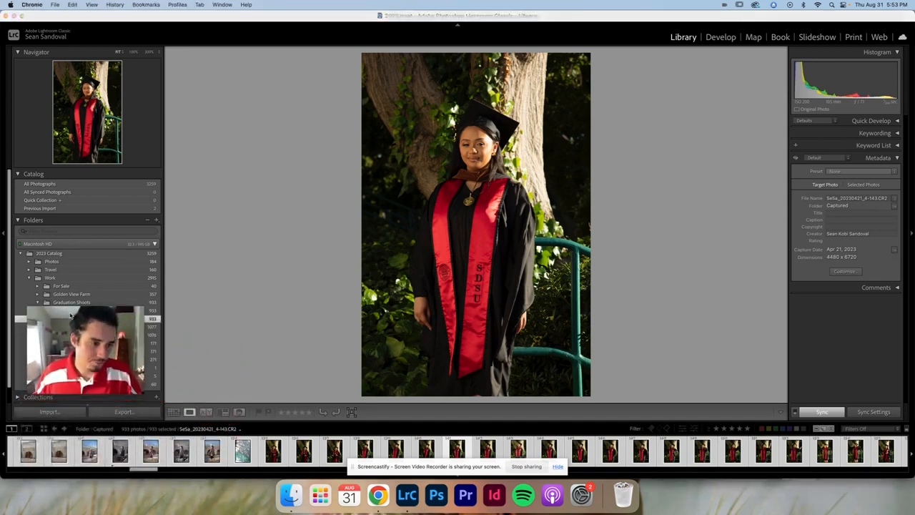
click(333, 454)
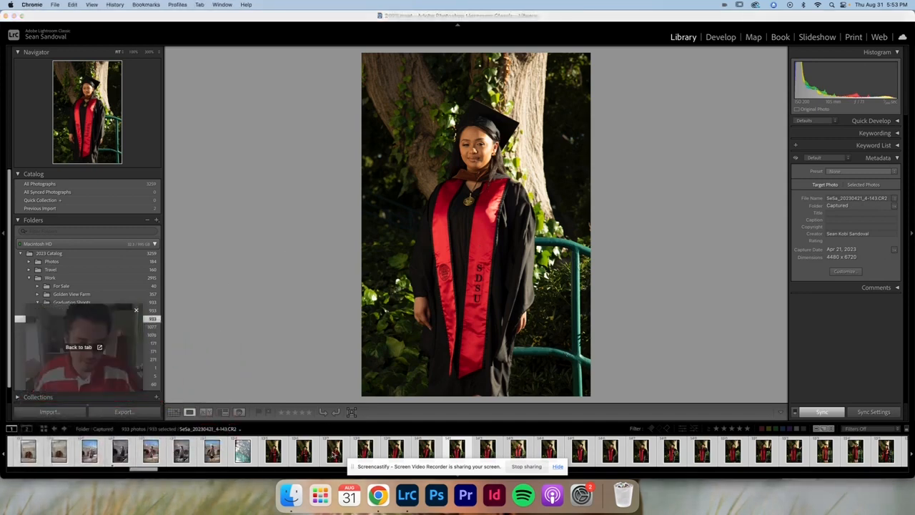
click(333, 454)
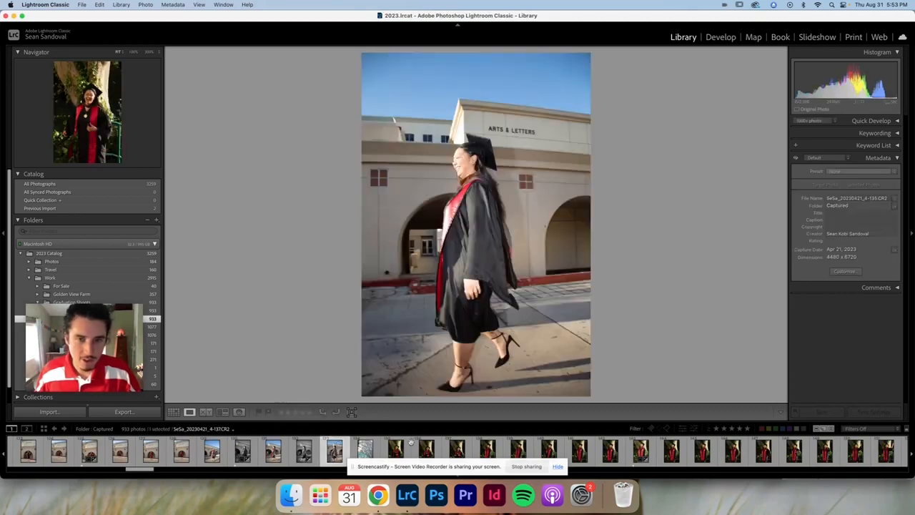
click(242, 450)
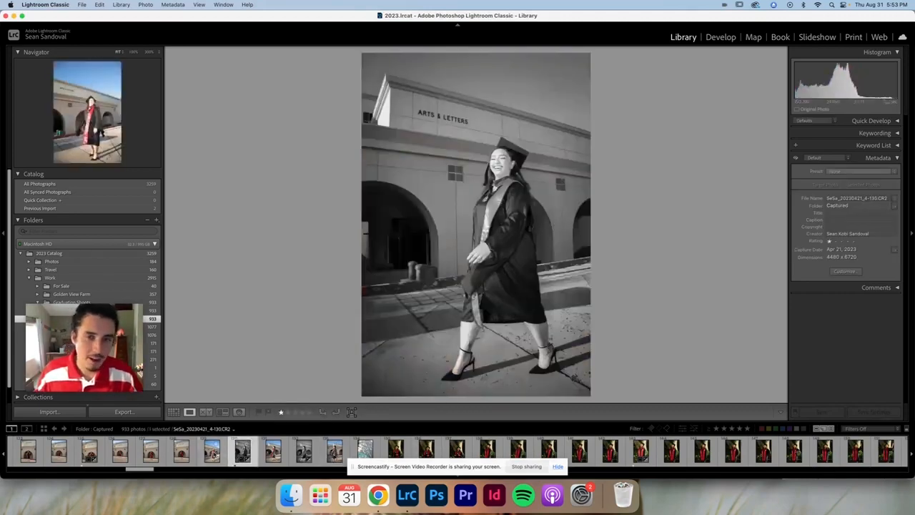
click(211, 450)
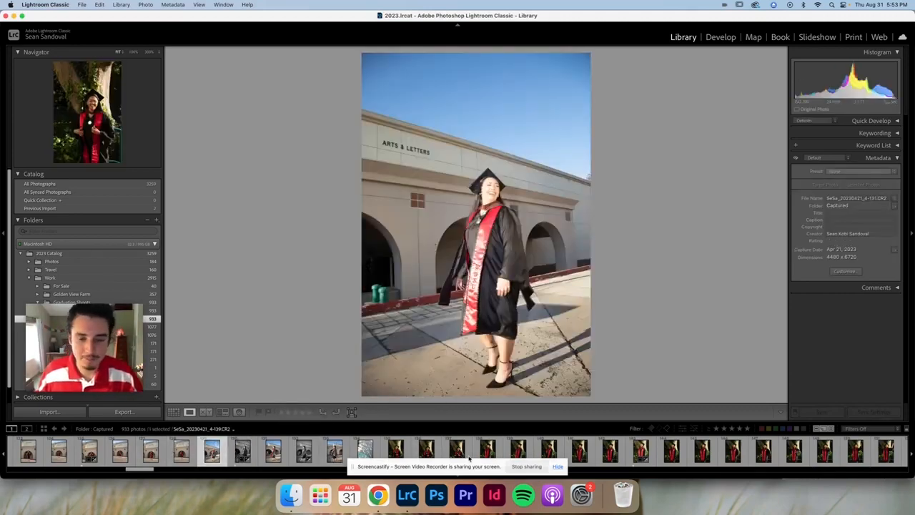
Step: Go through the graduation portraits by the tree one by one up to photo SeSa_20230421_4-161.CR2
click(609, 452)
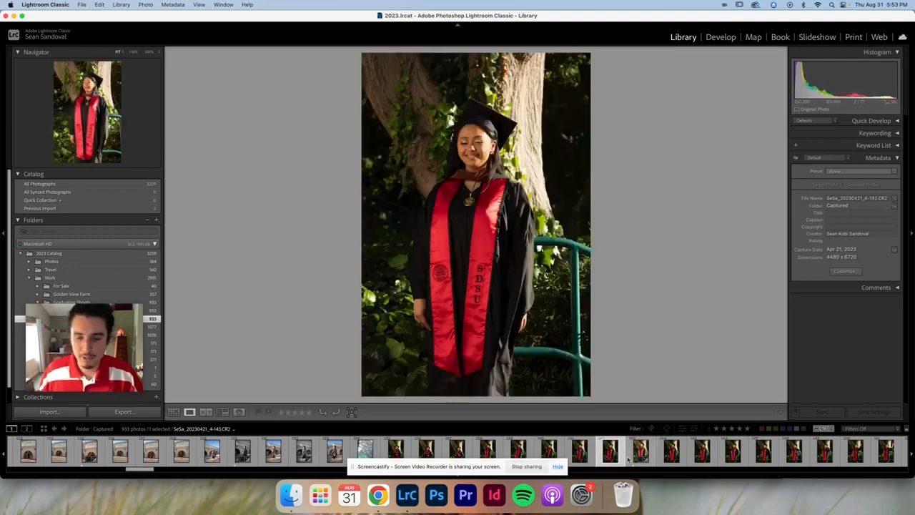
key(Right)
key(Right)
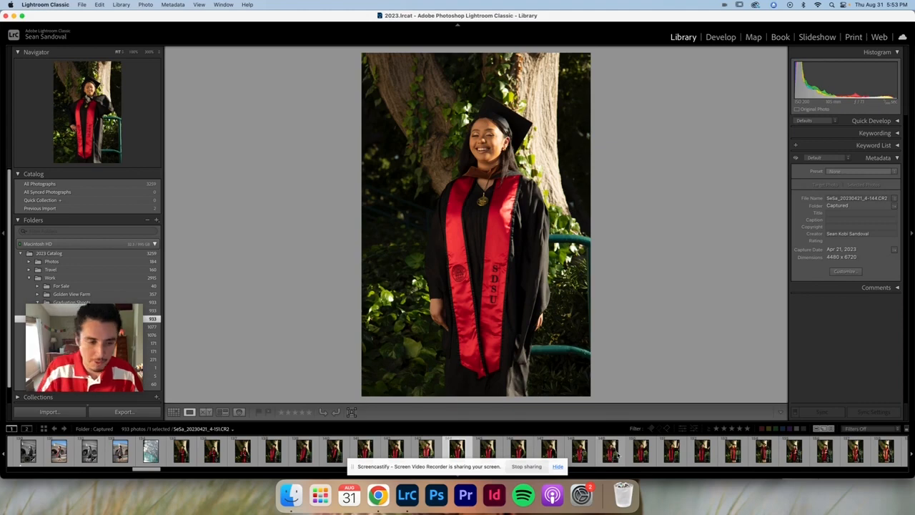
key(Right)
key(Right)
key(Right)
key(Right)
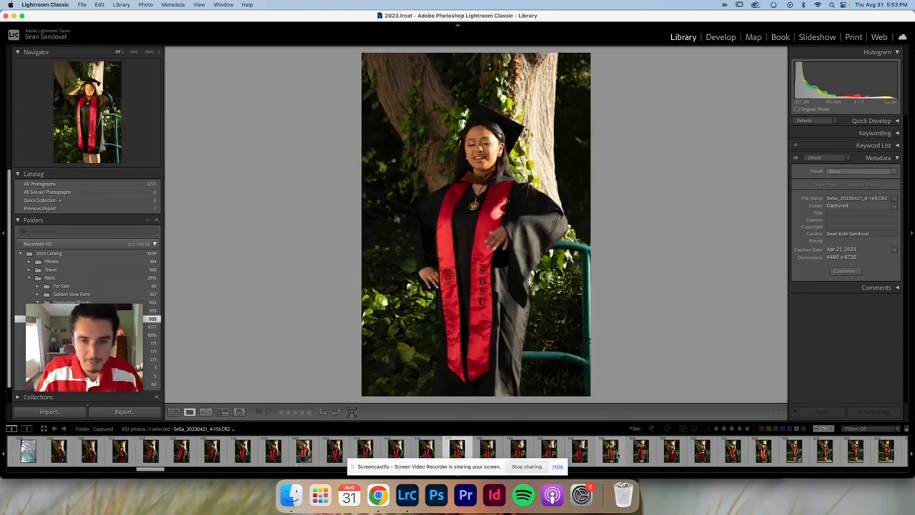
key(Right)
key(Right)
key(Right)
key(Right)
key(Right)
key(Right)
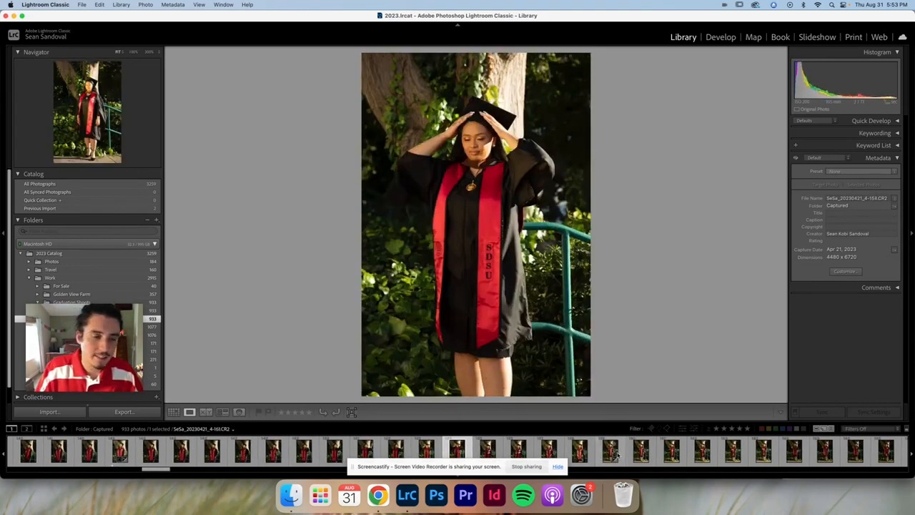
key(Right)
key(Right)
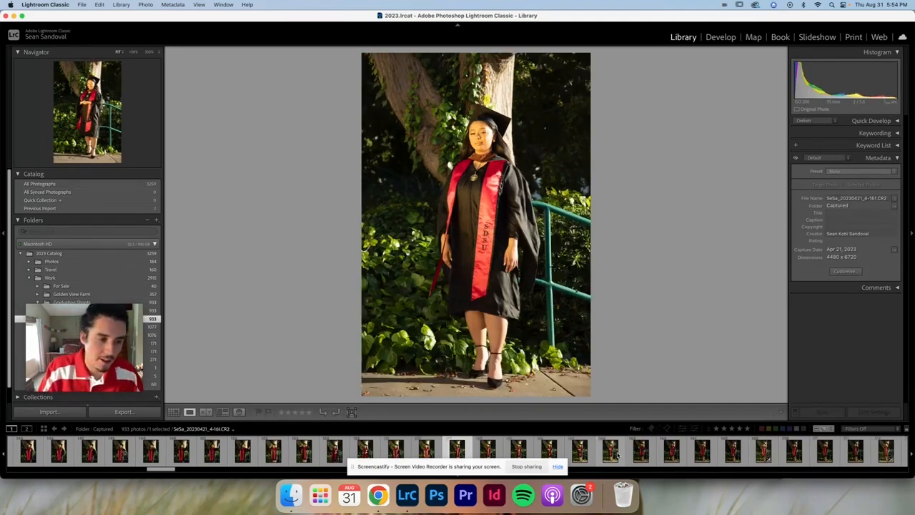
Step: Give photo SeSa_20230421_4-161.CR2 a two-star rating
key(bracketright)
key(bracketleft)
key(bracketright)
key(bracketright)
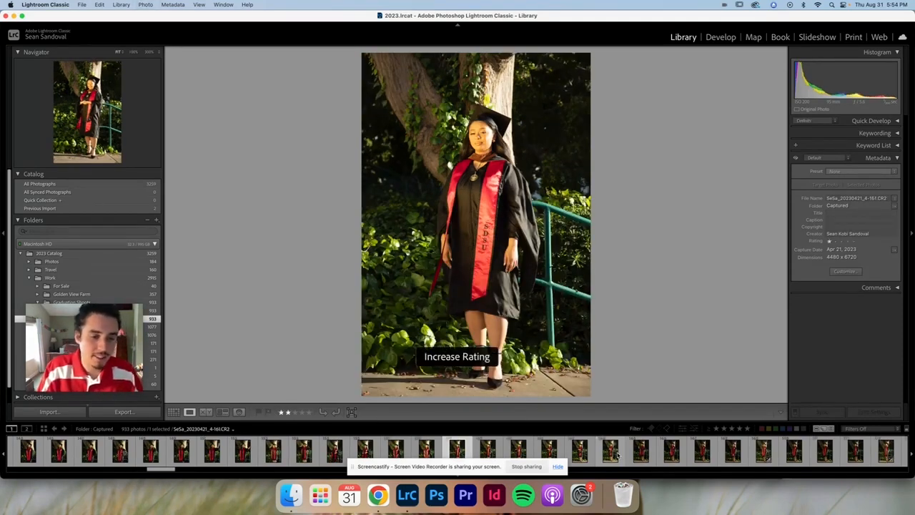
Step: Check the following photos, return to SeSa_20230421_4-161.CR2 and raise its rating to five stars
key(Right)
key(Right)
key(Right)
key(Right)
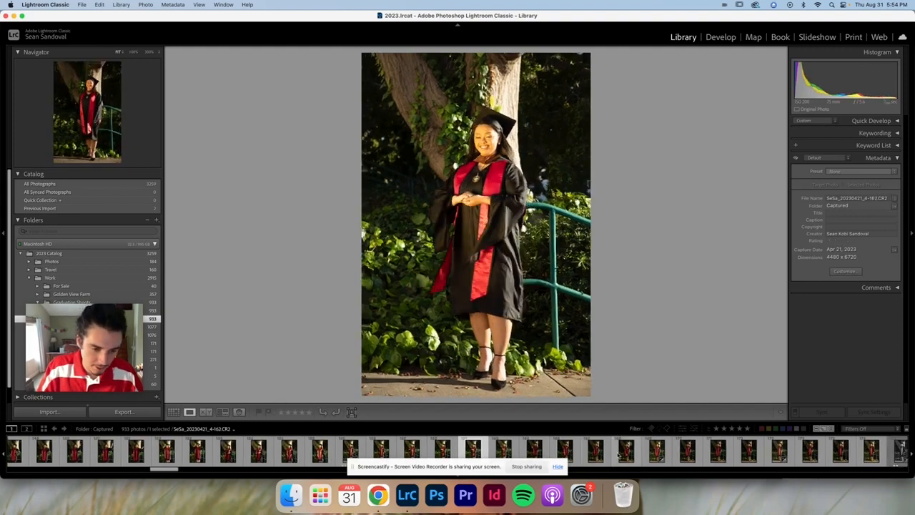
click(300, 454)
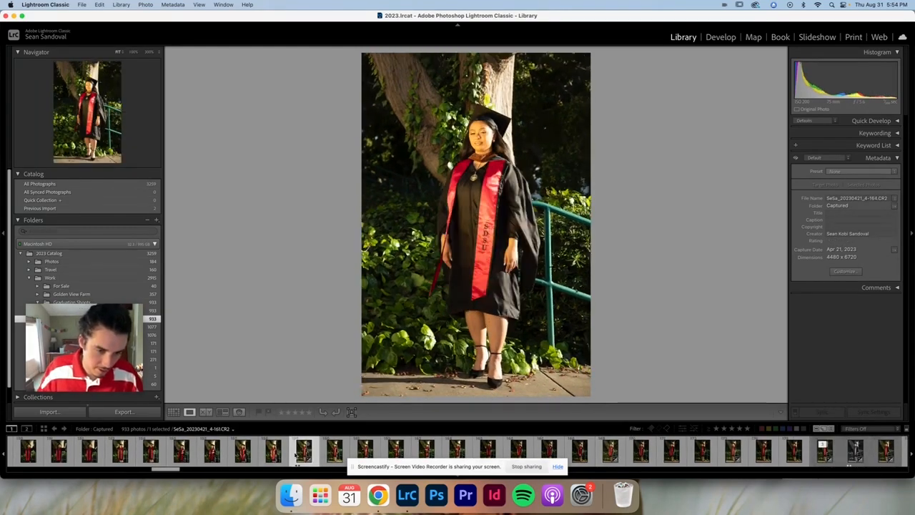
key(bracketright)
key(bracketright)
key(bracketright)
Step: Lower the rating of photo SeSa_20230421_4-161.CR2 to one star and settle on three stars
key(bracketleft)
key(bracketleft)
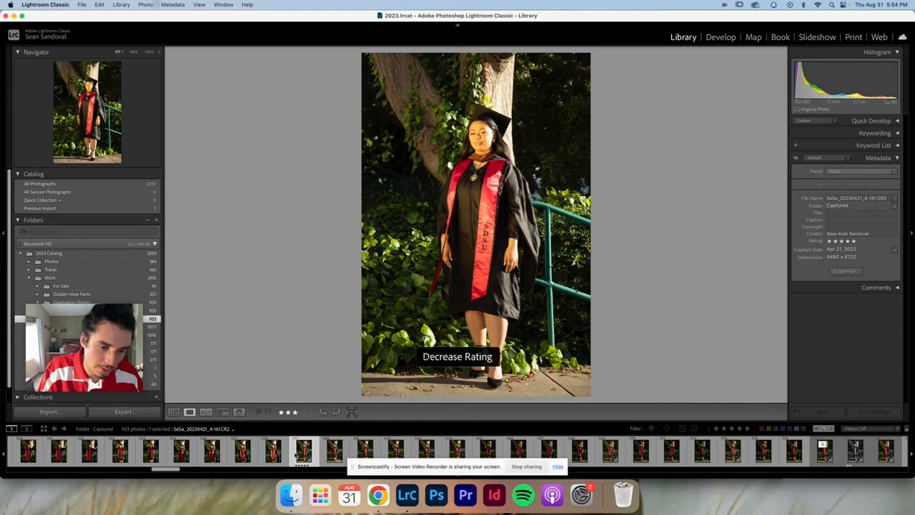
key(bracketleft)
key(bracketleft)
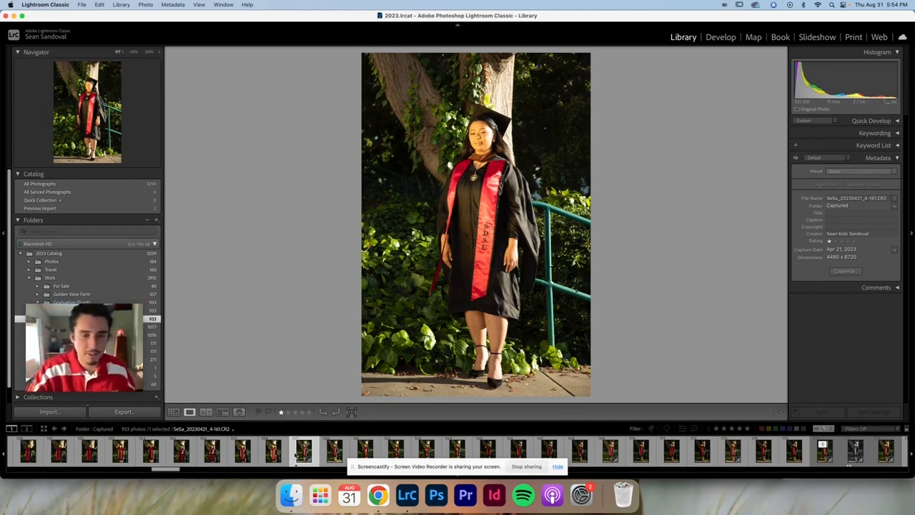
key(bracketright)
key(bracketright)
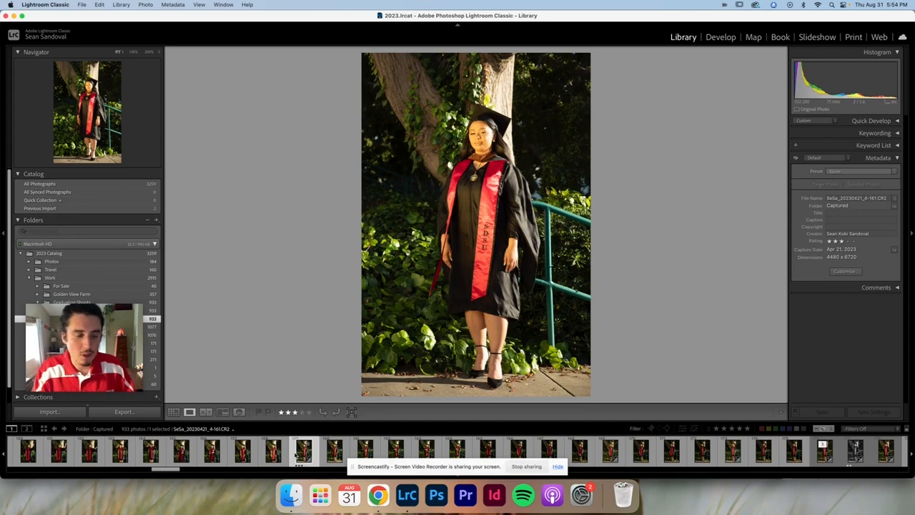
Step: Flag photo SeSa_20230421_4-163.CR2 as a pick and remove the flag again
key(Right)
key(Right)
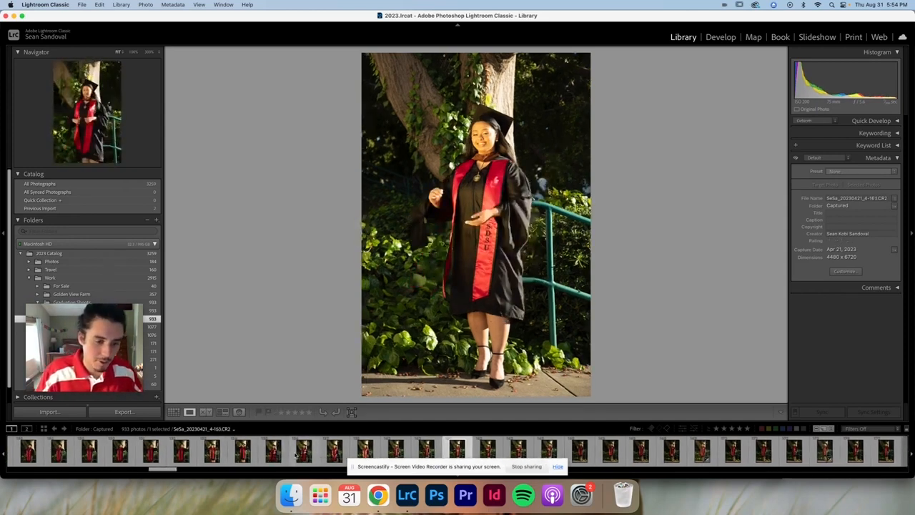
key(p)
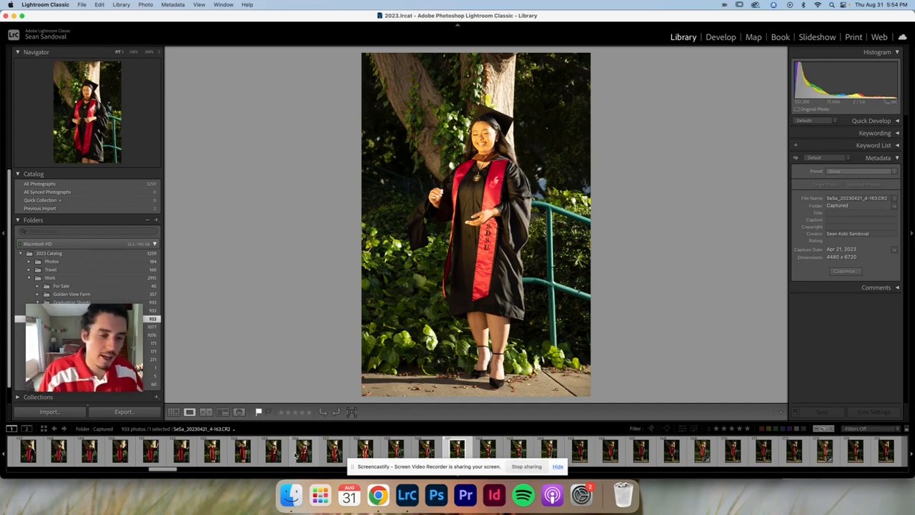
key(u)
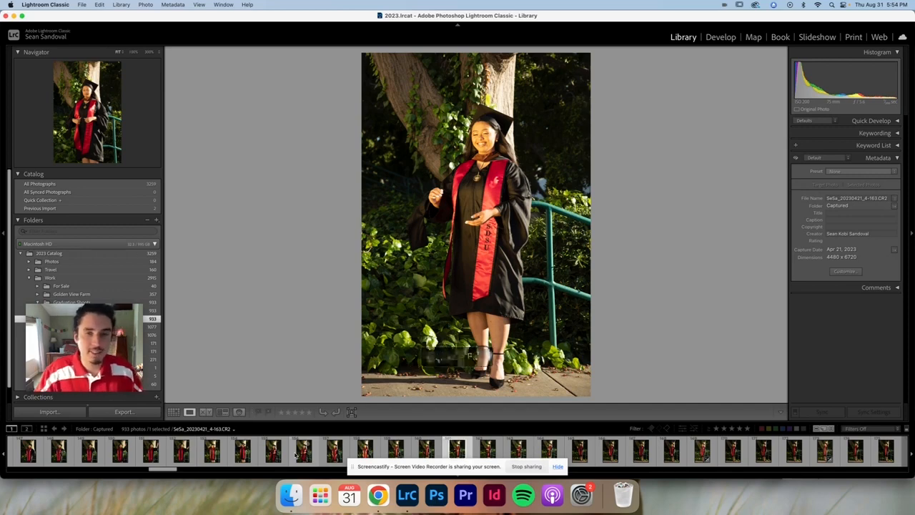
key(Left)
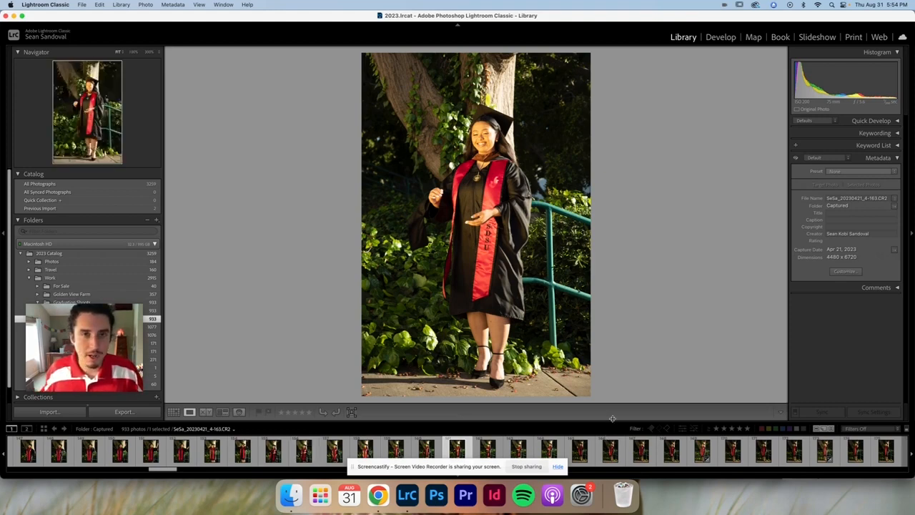
Step: Show the photos as a grid with smaller thumbnails, ten per row, and select photo SeSa_20230421_4-162.CR2
key(g)
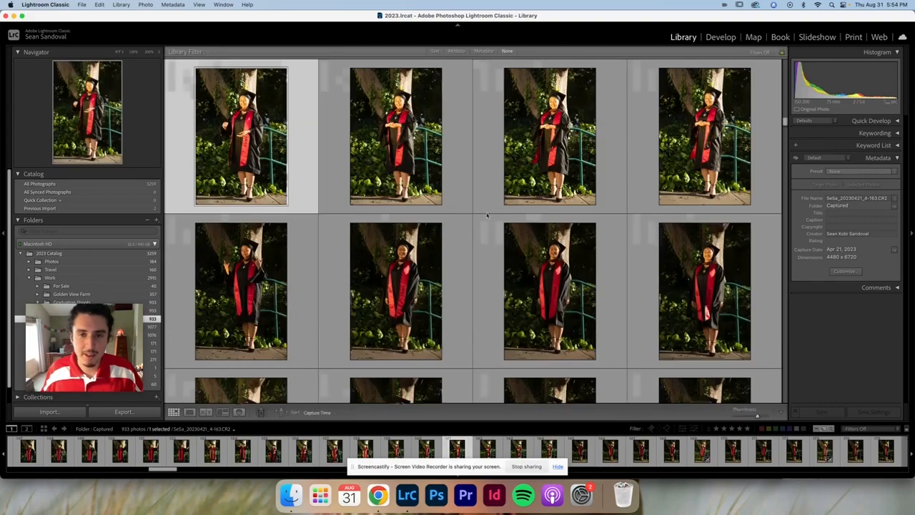
scroll(487, 214, down, 3)
scroll(487, 214, down, 5)
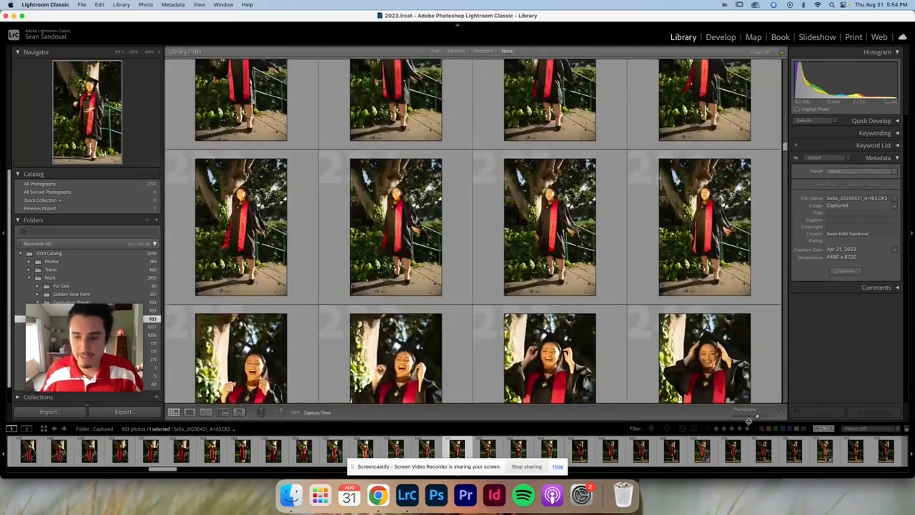
click(747, 416)
drag(747, 417, 743, 416)
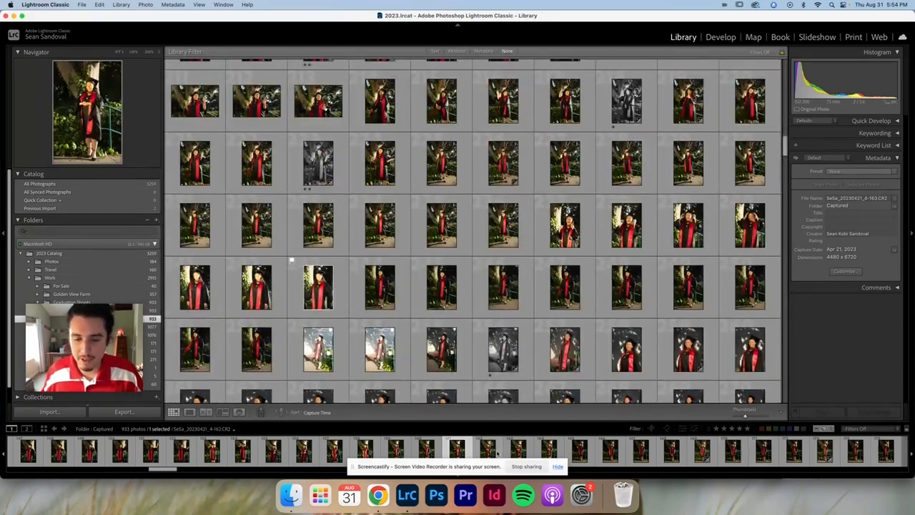
click(489, 450)
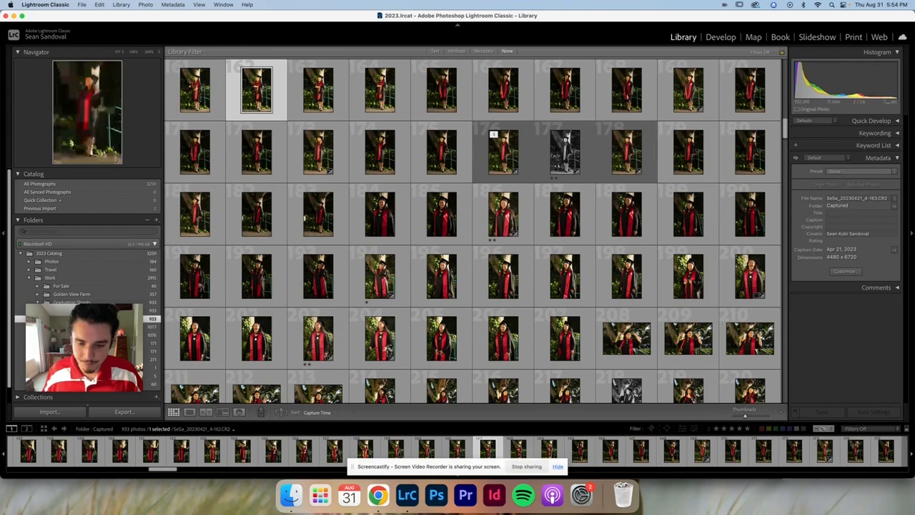
Step: Filter the folder to rated photos, narrowing it to two stars and then to three stars and higher
click(873, 428)
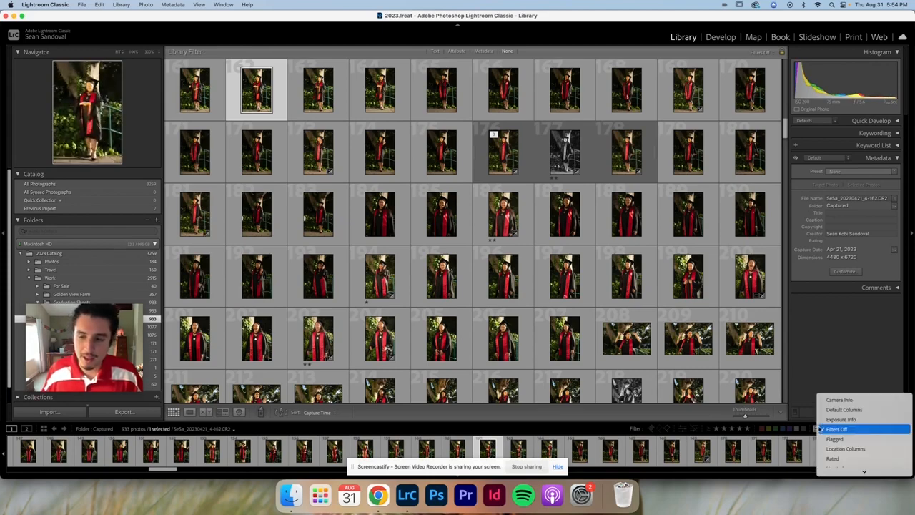
click(851, 459)
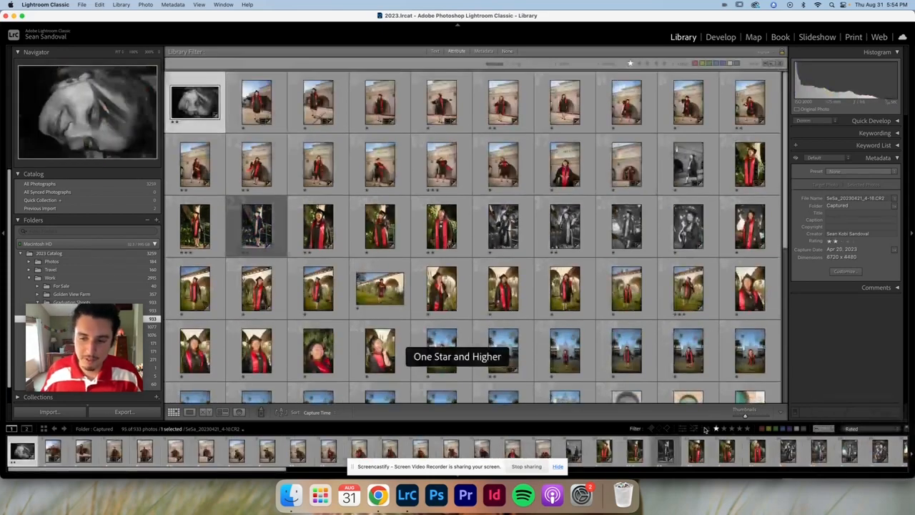
click(859, 428)
click(859, 429)
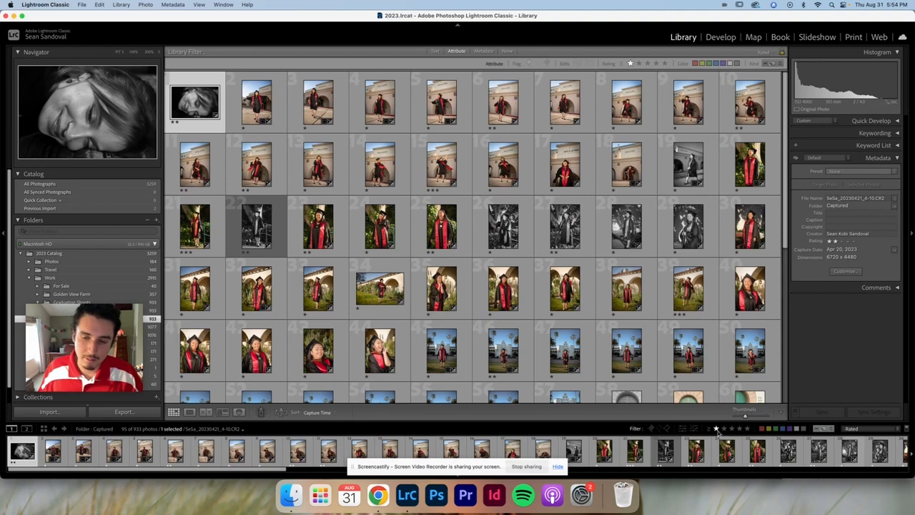
click(723, 430)
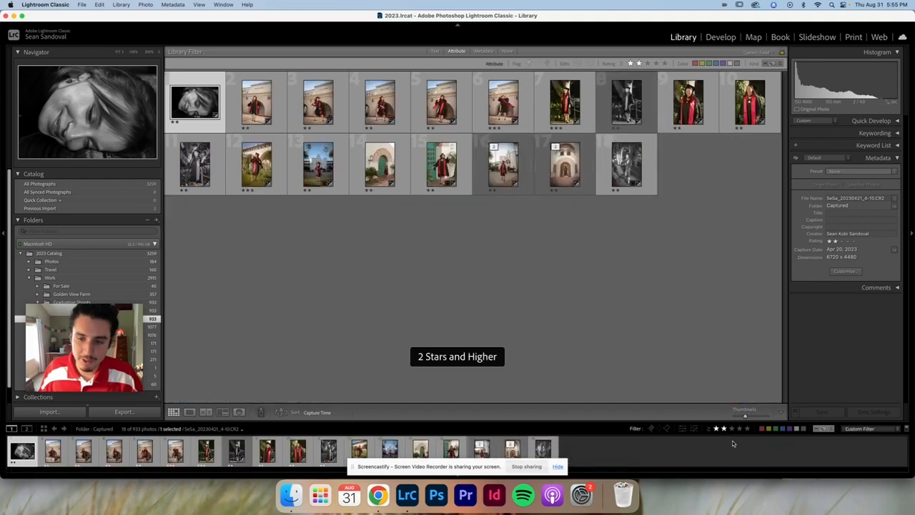
click(732, 429)
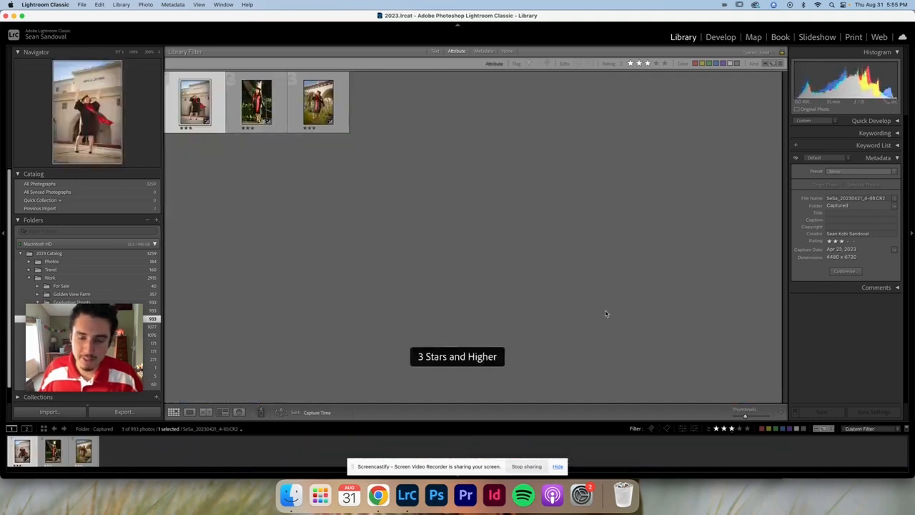
Step: Open the three-star photo by the white arches in loupe view and preview it full screen
click(308, 131)
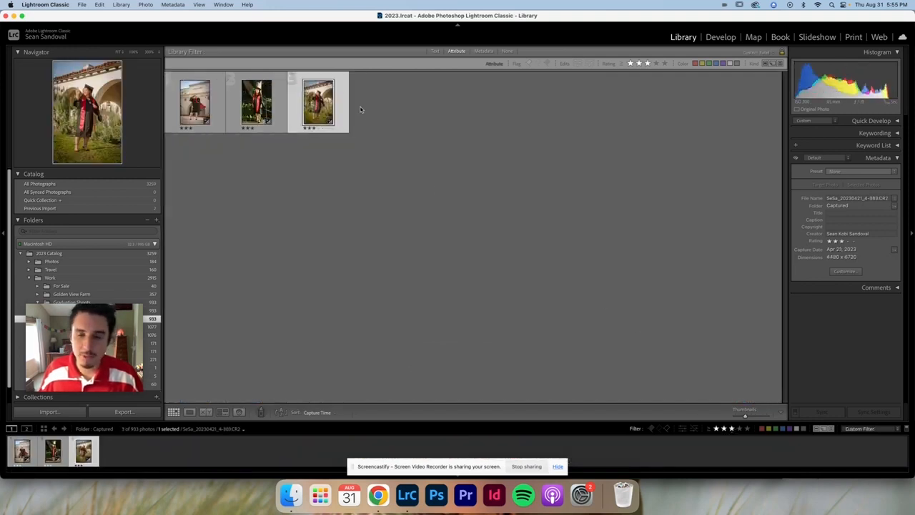
key(e)
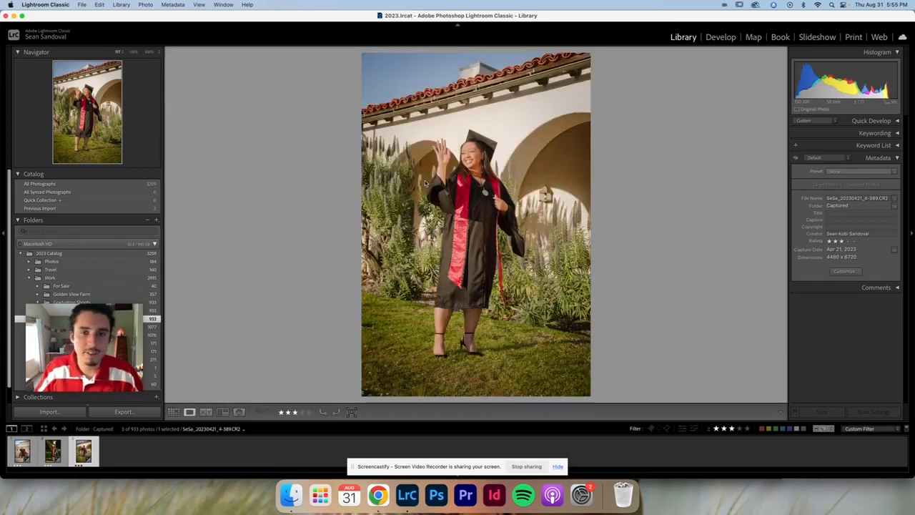
key(f)
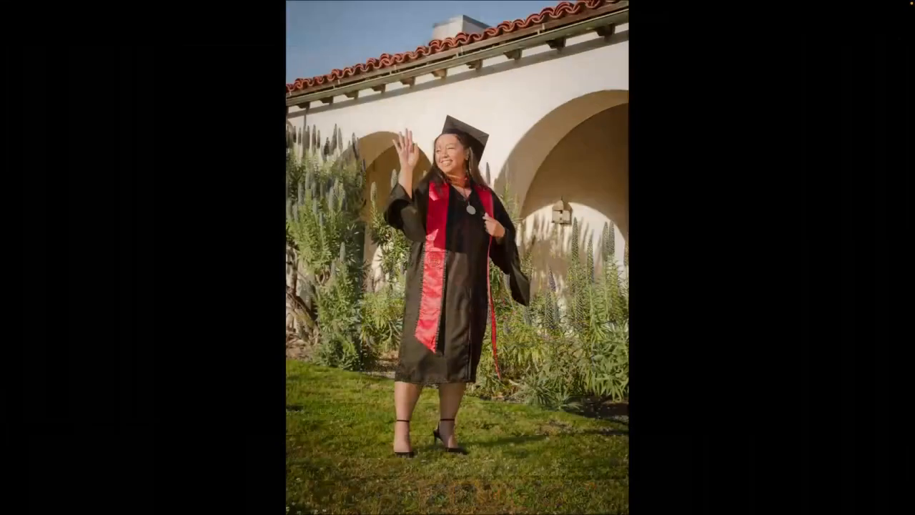
key(Escape)
Step: Preview the other two three-star photos full screen, the one by the tree and the Arts & Letters one
key(Left)
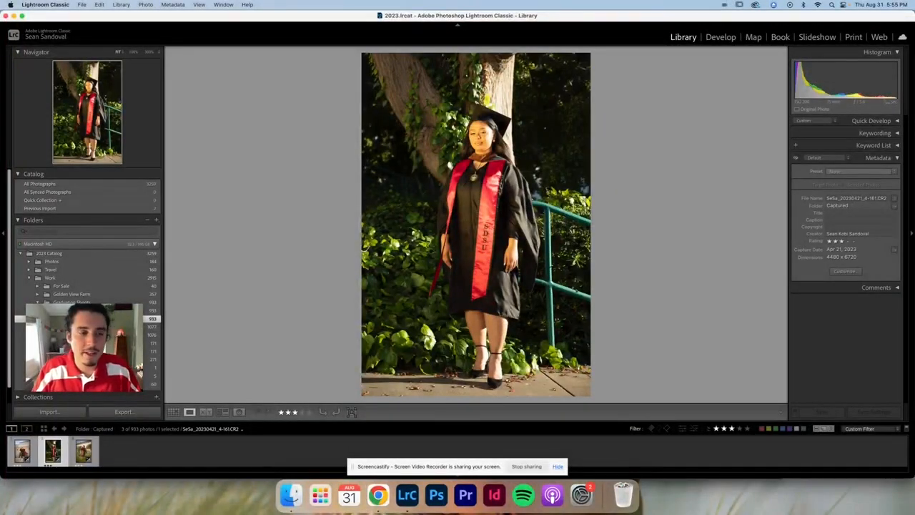
key(f)
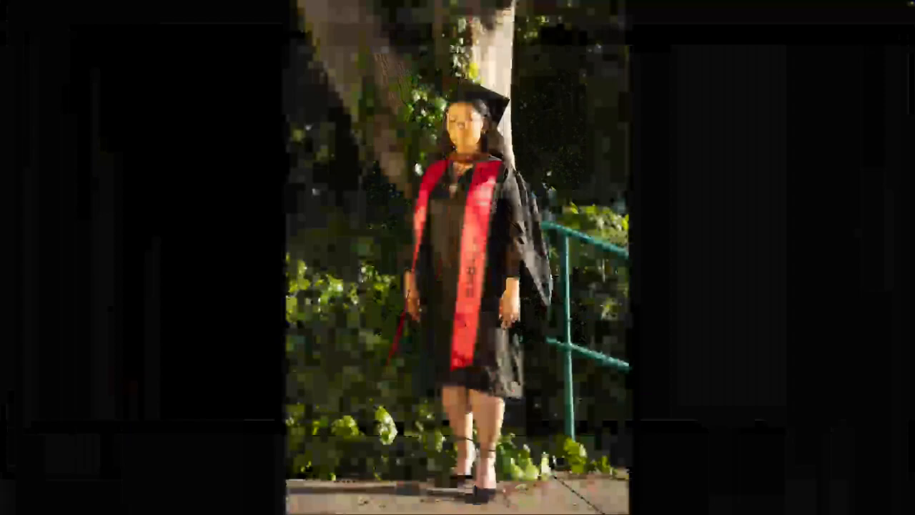
key(Escape)
key(Right)
key(f)
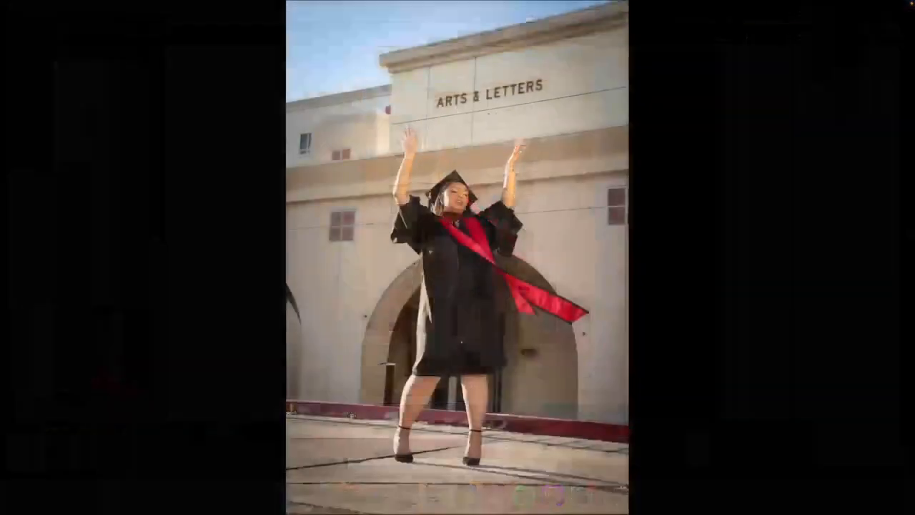
Step: Leave the full-screen preview, filter the folder to two stars and higher, and select all of the filtered photos
key(Escape)
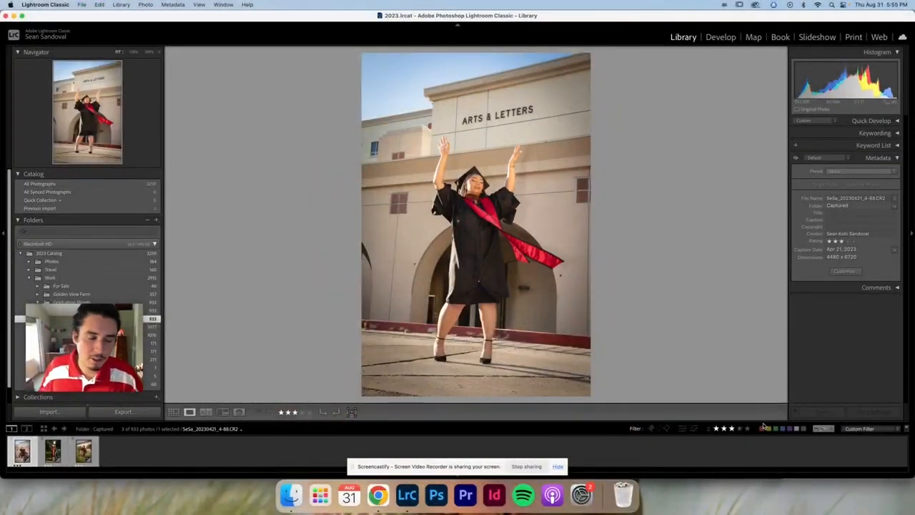
click(723, 429)
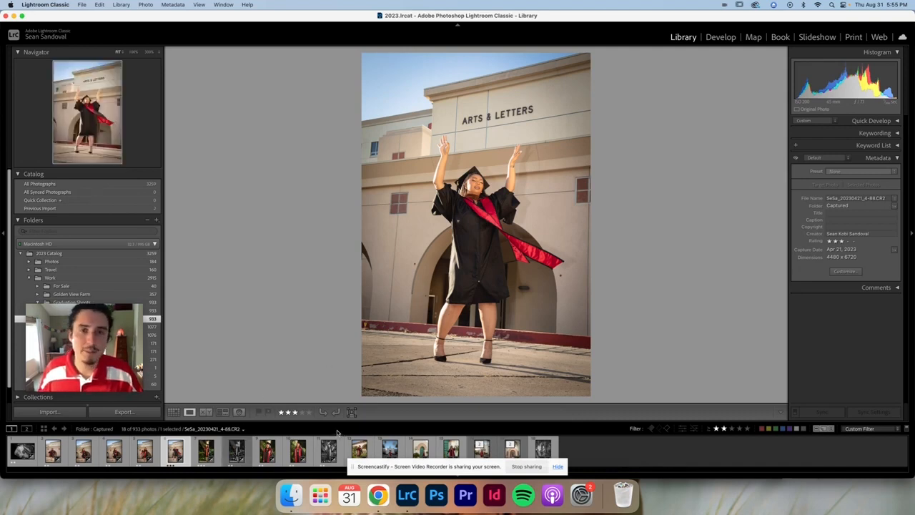
click(266, 450)
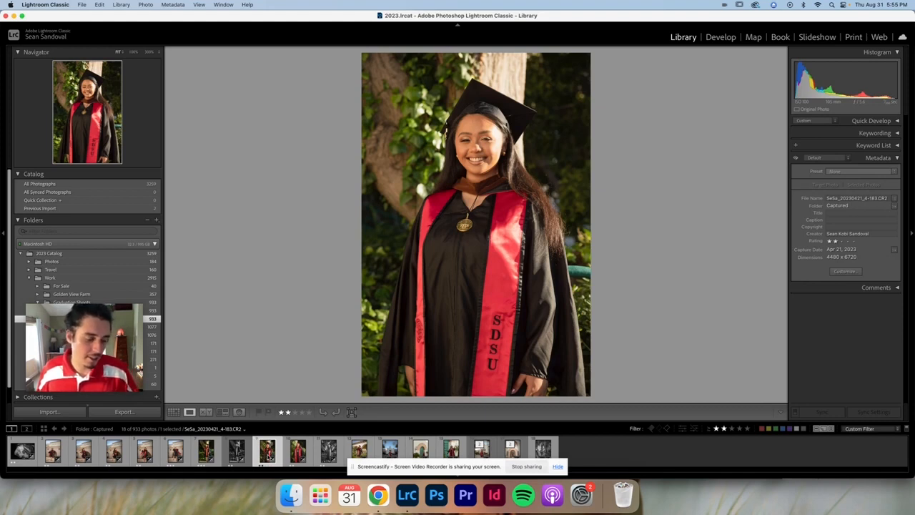
key(super+a)
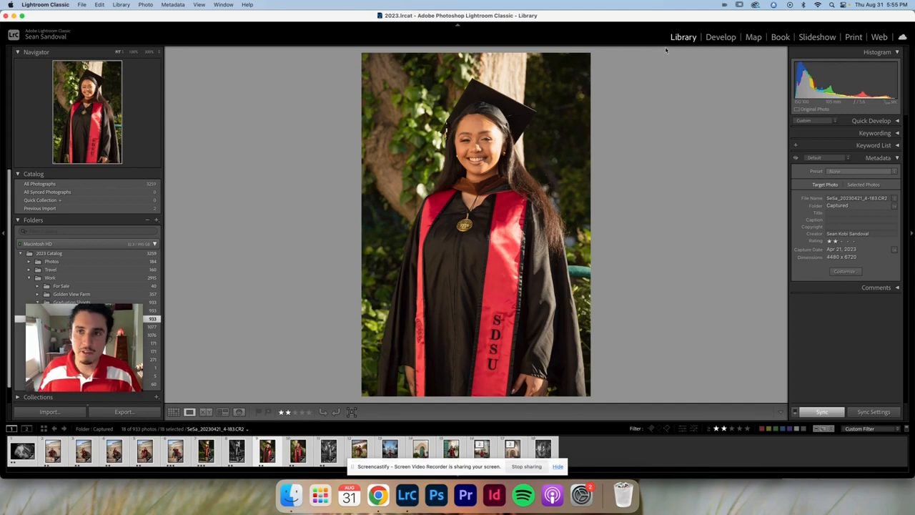
Step: Set up a print layout with the 4x5 Contact Sheet template and fill it with all the filtered photos
click(854, 38)
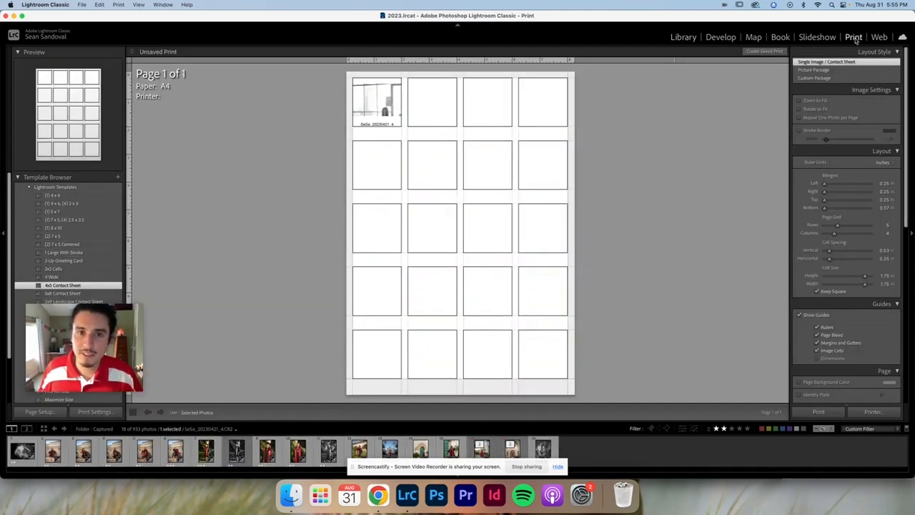
drag(82, 348, 261, 235)
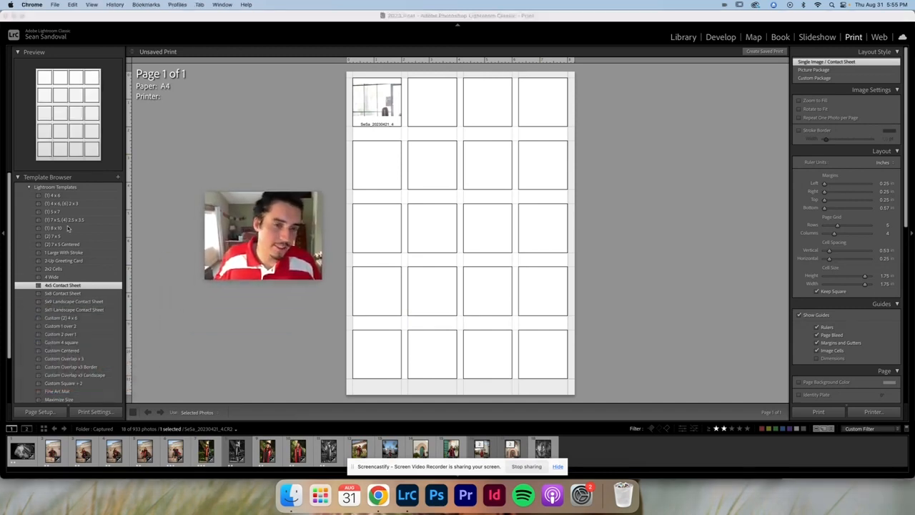
click(84, 293)
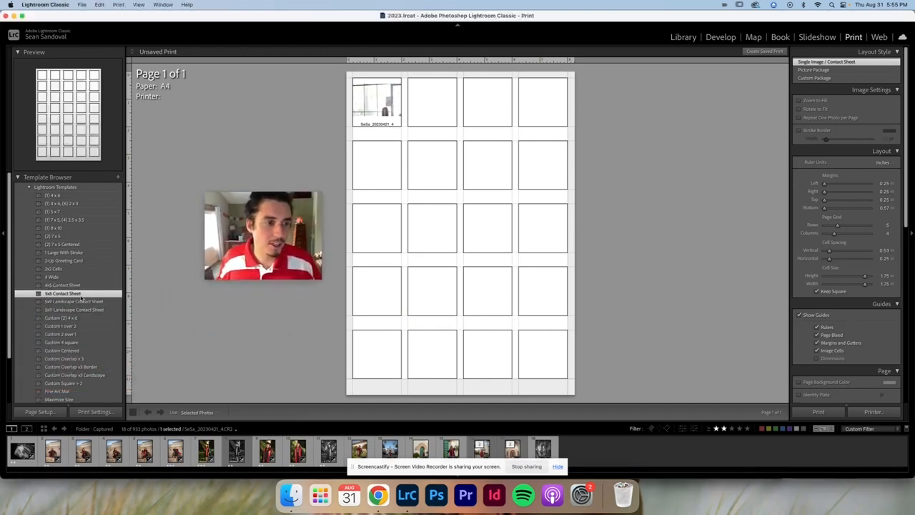
click(65, 285)
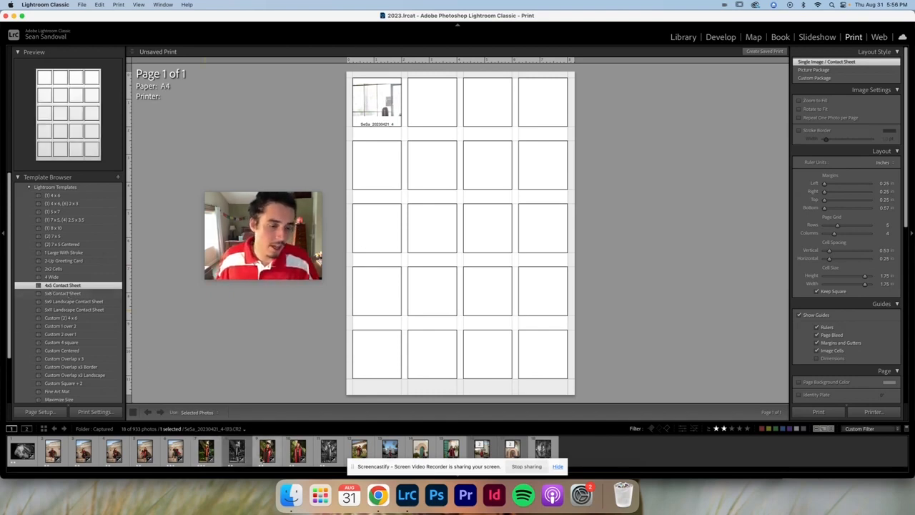
click(266, 458)
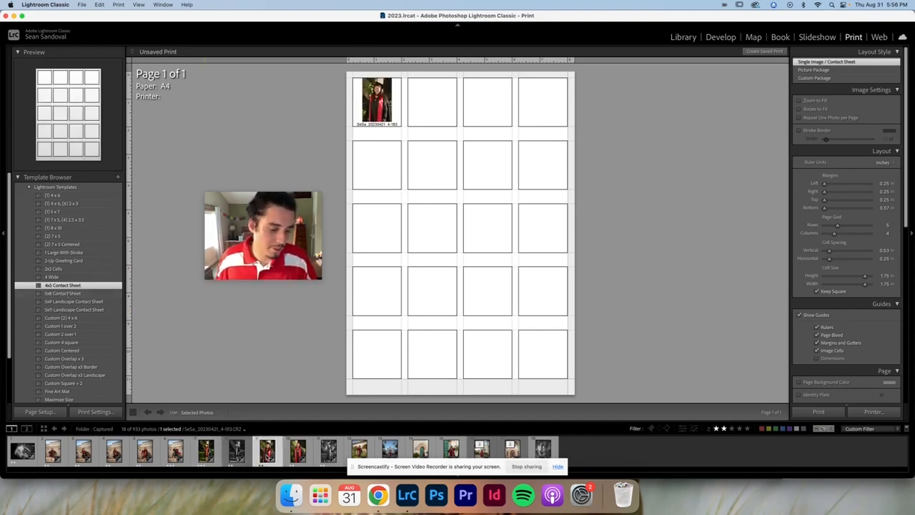
key(super+a)
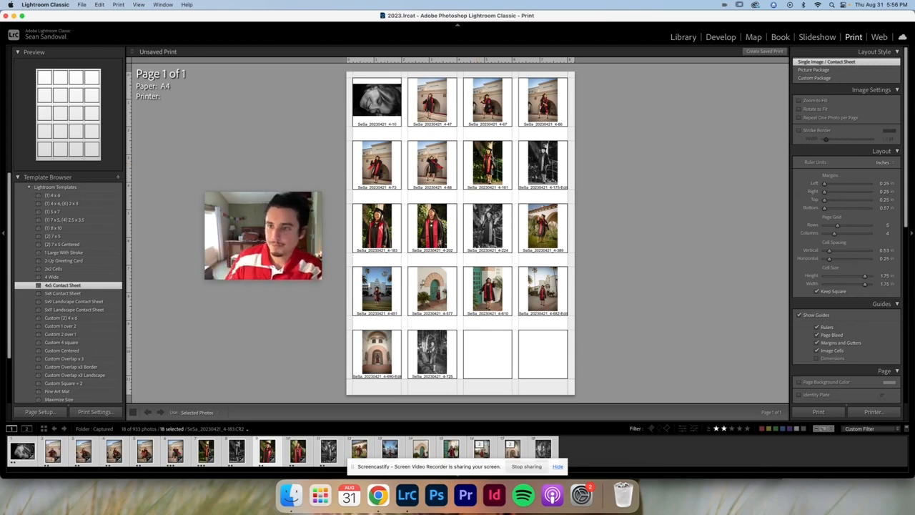
Step: Try Zoom to Fill on the contact sheet images and a wider left page margin, reverting both
scroll(841, 225, down, 5)
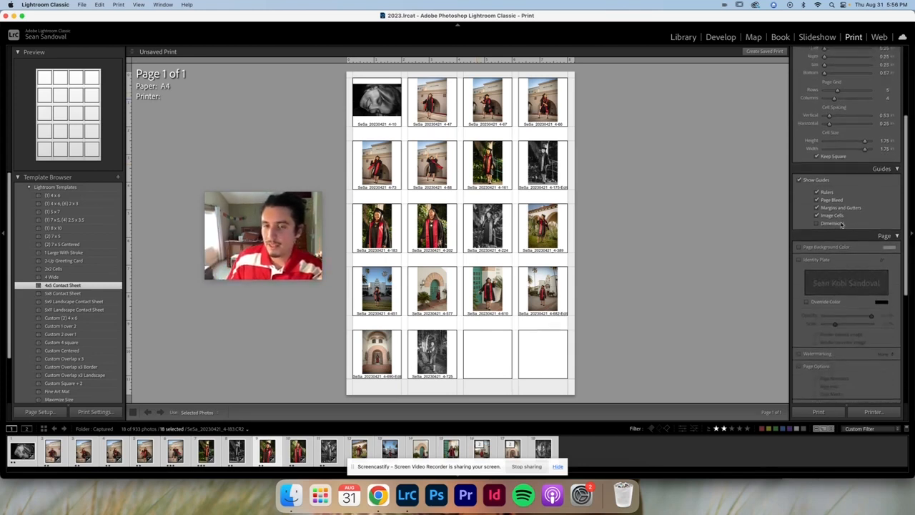
scroll(841, 225, up, 5)
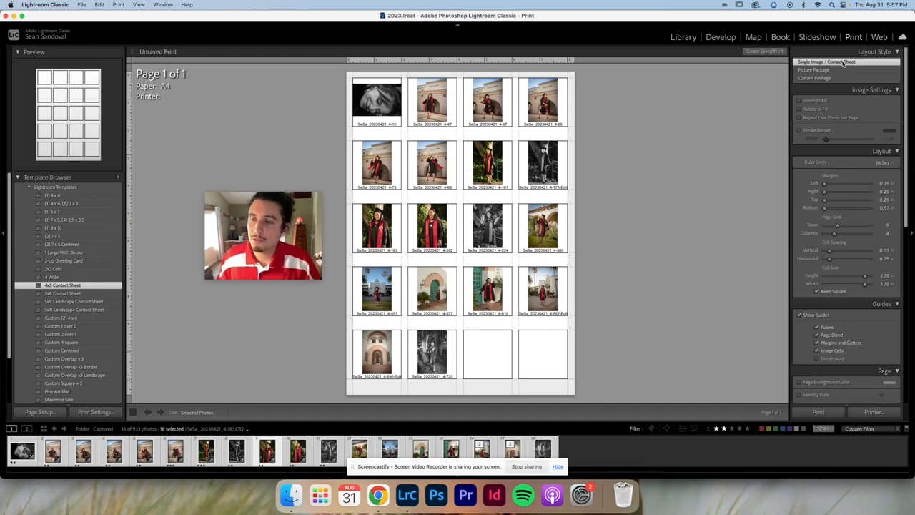
click(820, 102)
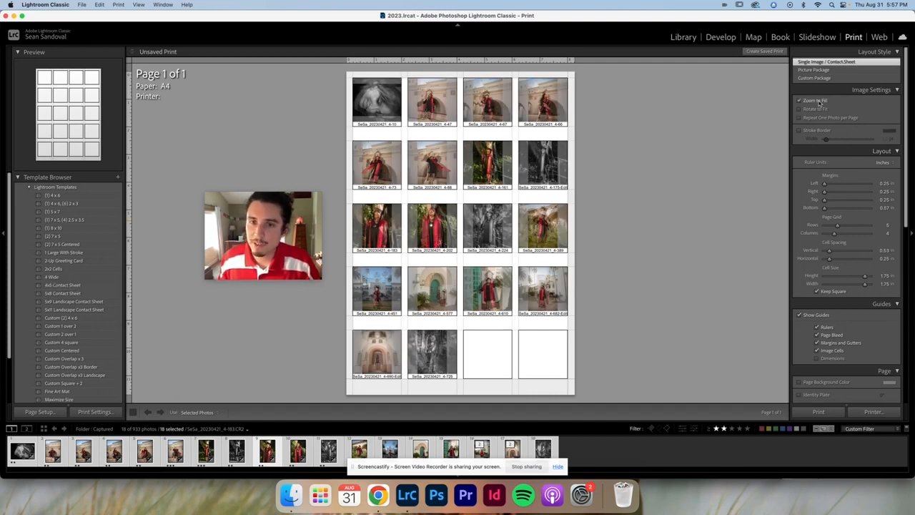
click(820, 101)
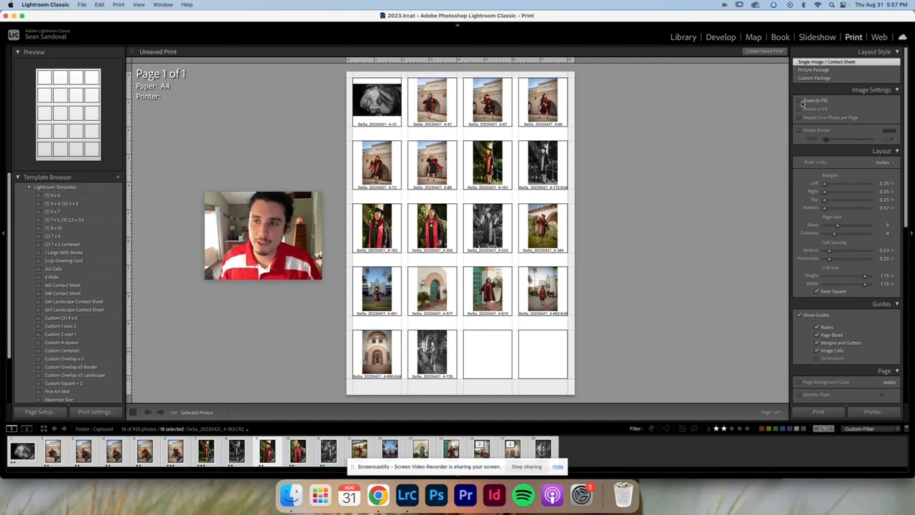
click(820, 102)
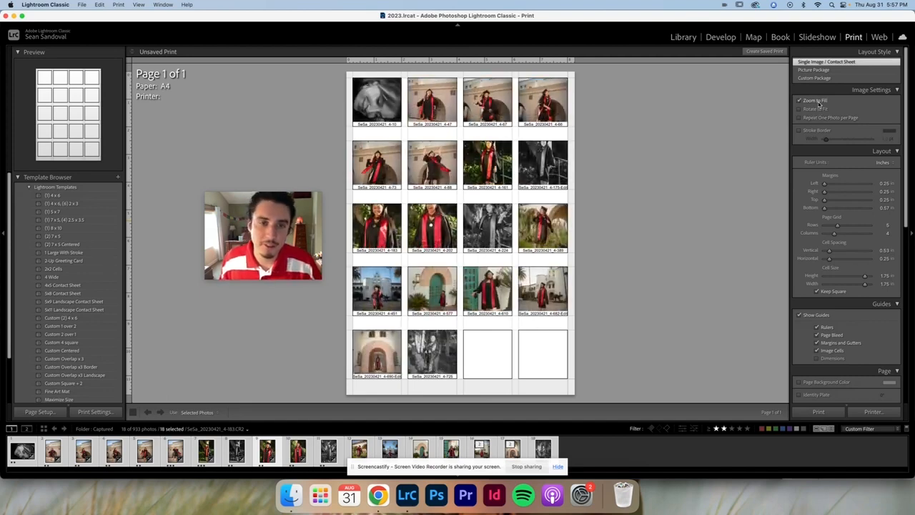
click(819, 101)
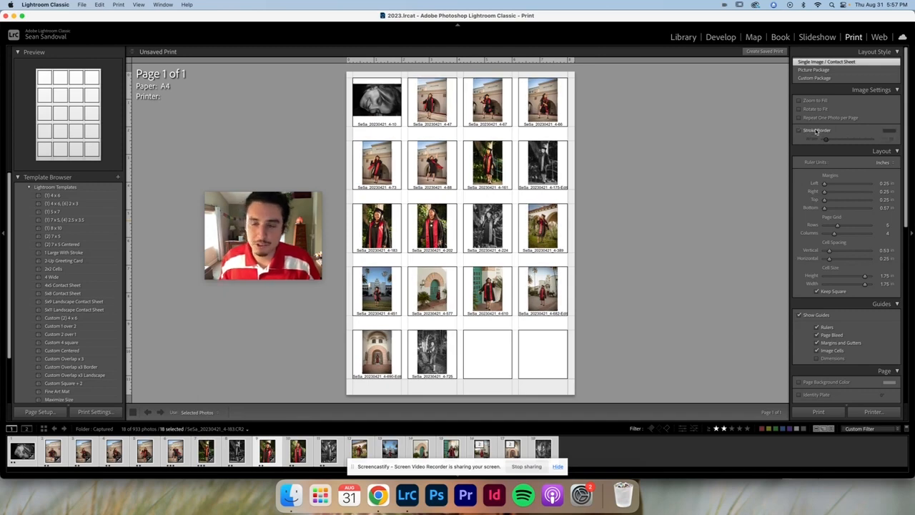
drag(825, 184, 850, 184)
key(super+z)
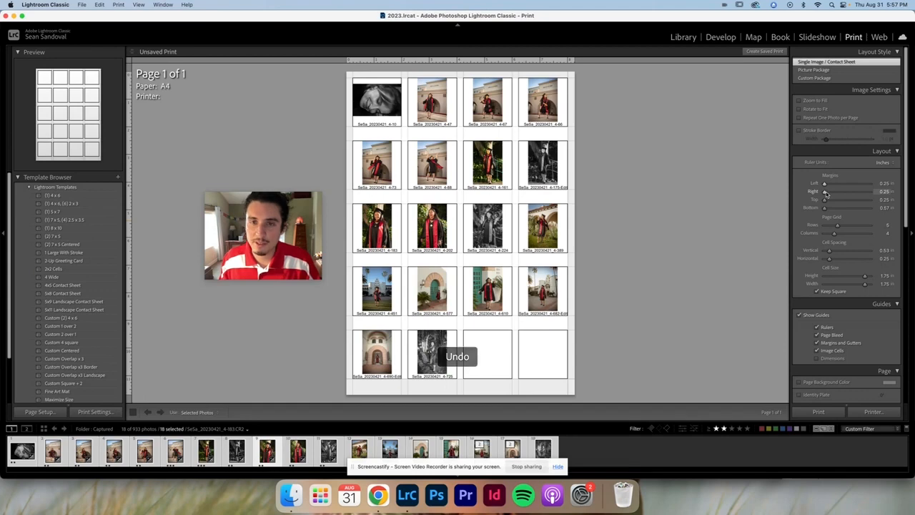
Step: Set the page grid to 4 rows and 4 columns with 0.00 in horizontal cell spacing, and check both pages
drag(828, 223, 832, 237)
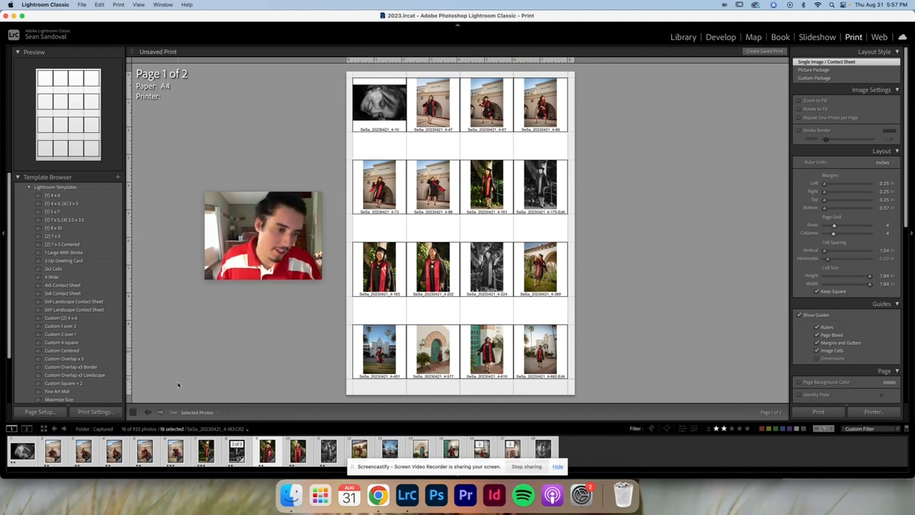
click(161, 412)
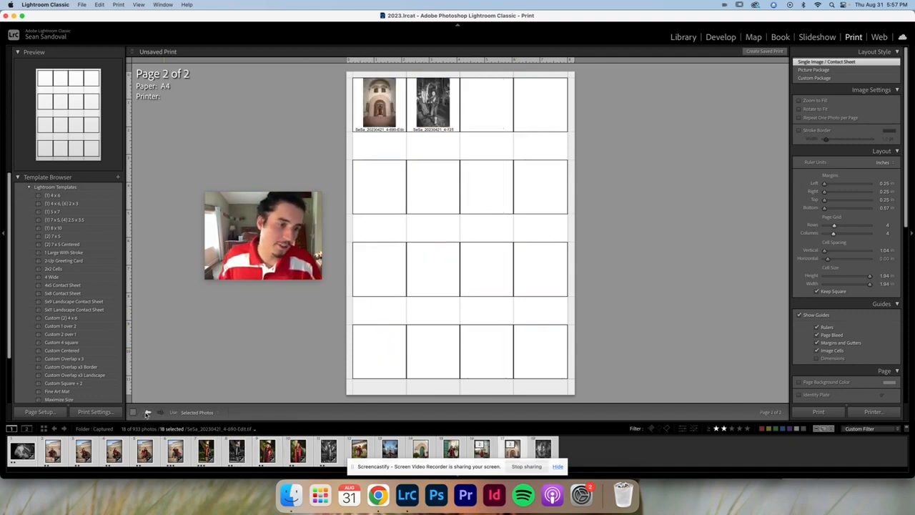
click(146, 412)
click(161, 412)
click(147, 412)
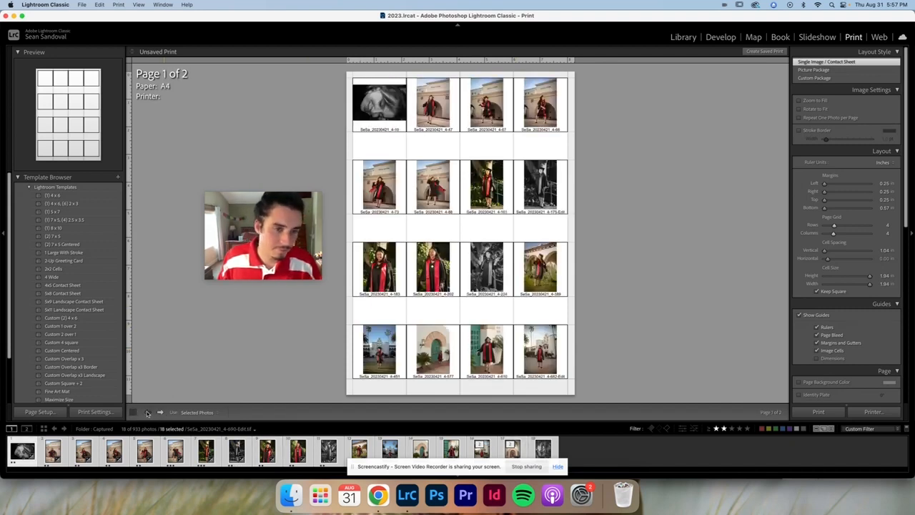
Step: Toggle the layout guides, rulers, page bleed and image cells off and on to compare the page preview
scroll(861, 317, up, 1)
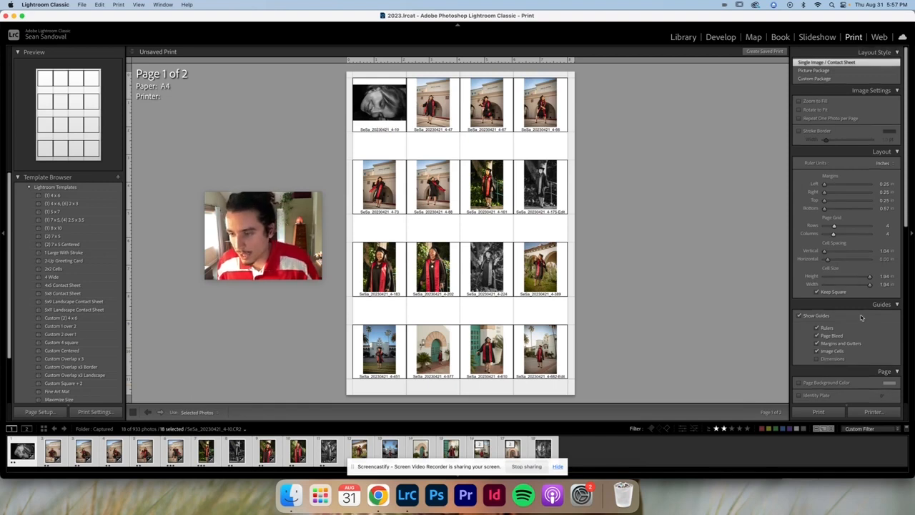
scroll(862, 317, down, 3)
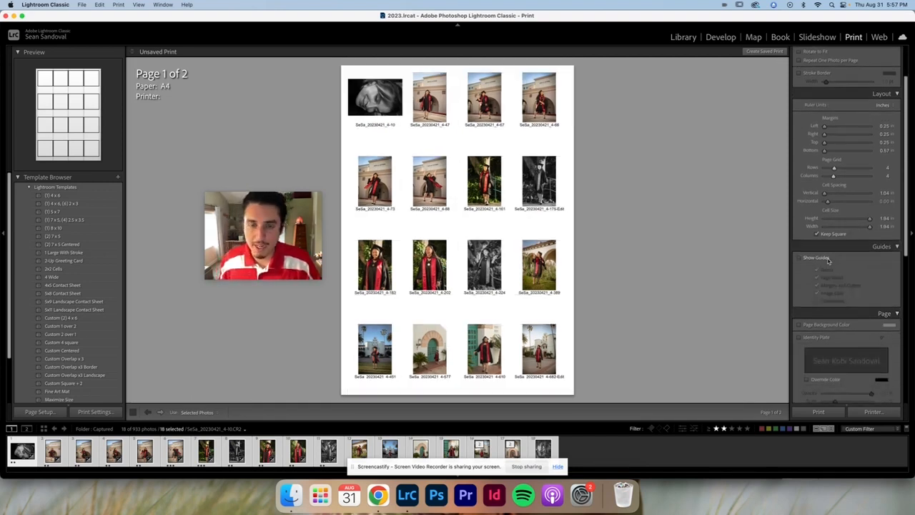
click(827, 261)
click(823, 271)
click(824, 270)
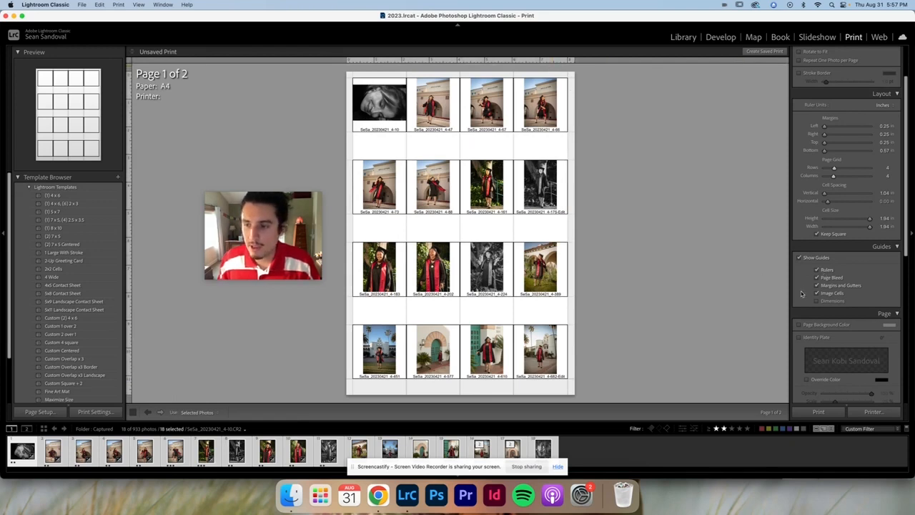
click(817, 278)
click(817, 278)
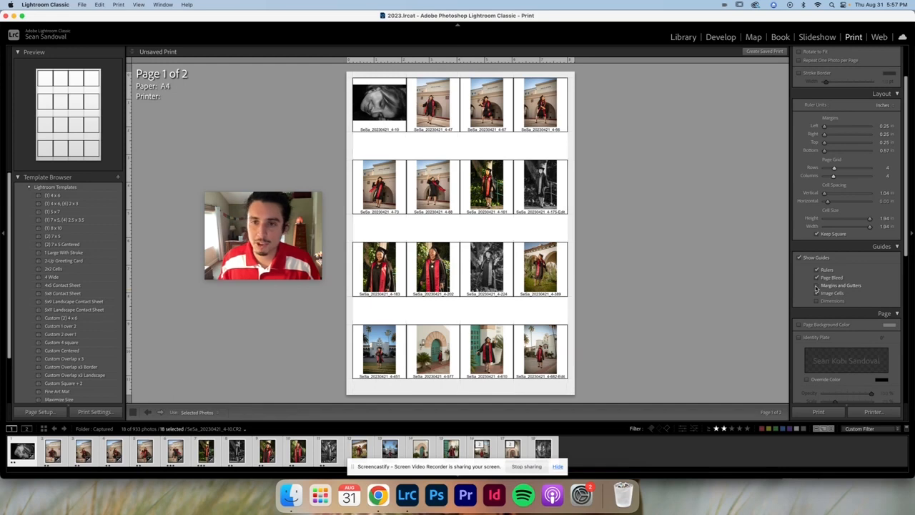
click(817, 293)
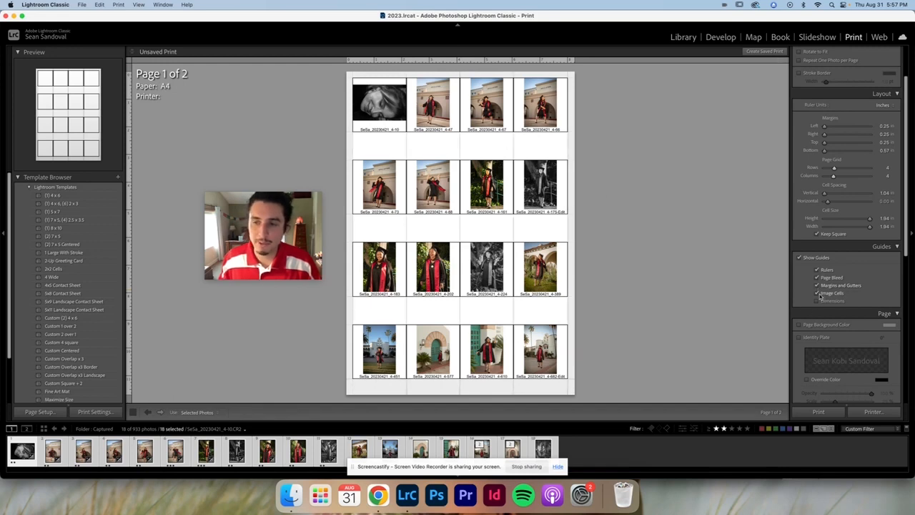
click(817, 293)
click(817, 293)
Step: Try an identity plate at 72% scale with a color override on the contact sheet, and turn it off
scroll(815, 301, down, 5)
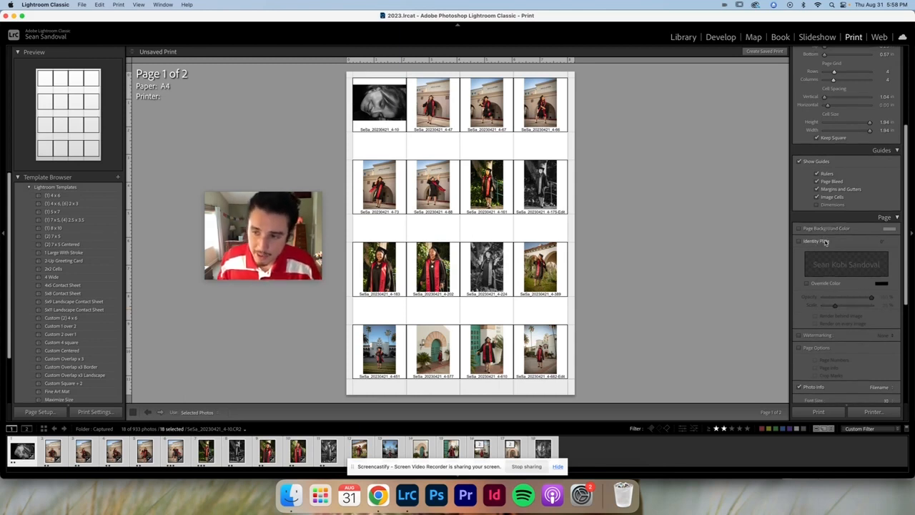
click(826, 241)
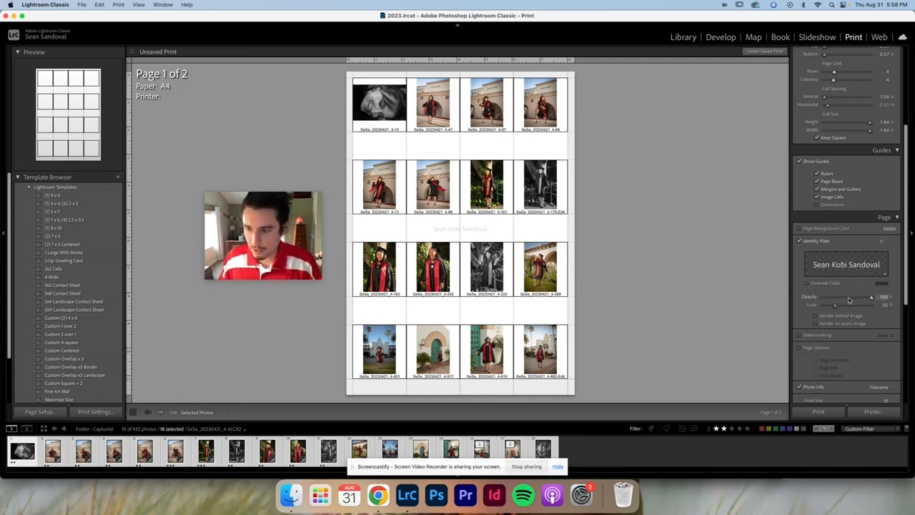
drag(835, 305, 858, 305)
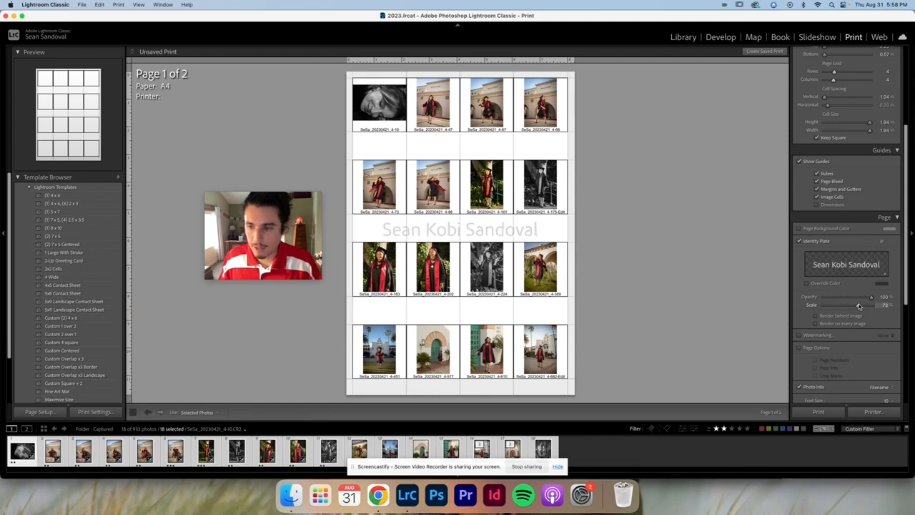
click(807, 283)
click(829, 284)
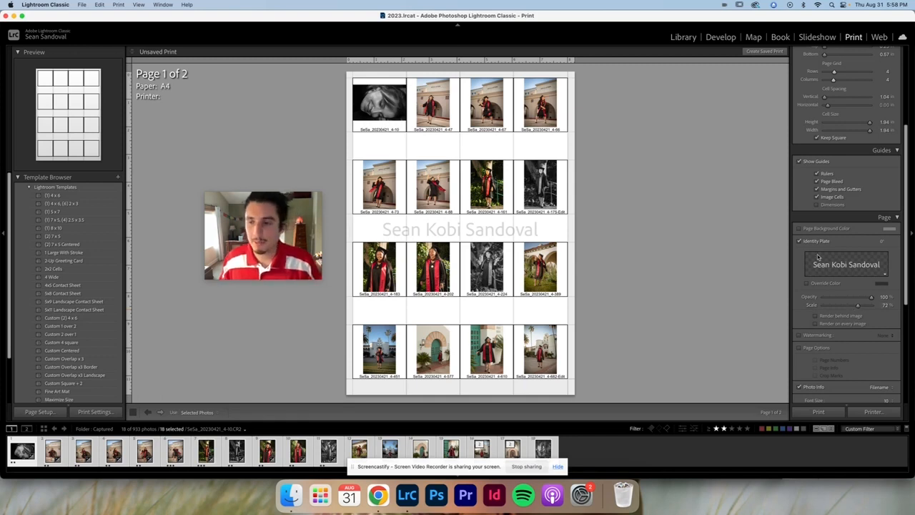
click(800, 241)
Step: Try watermarking on the contact sheet, check the available watermark choices, and turn it off
scroll(801, 265, down, 3)
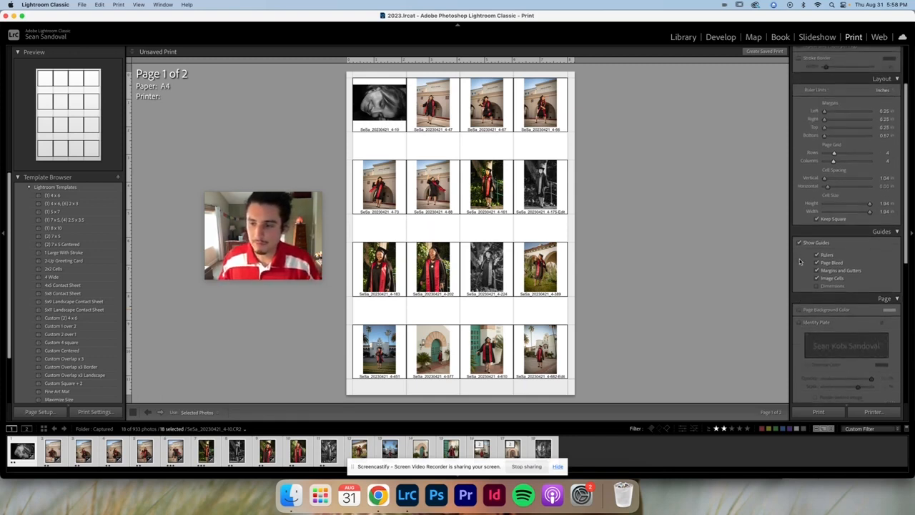
click(801, 293)
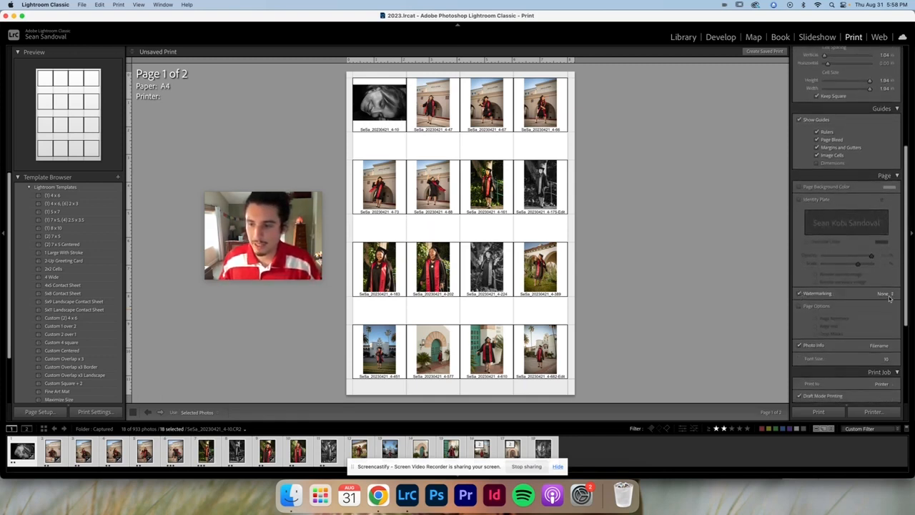
click(886, 294)
click(815, 293)
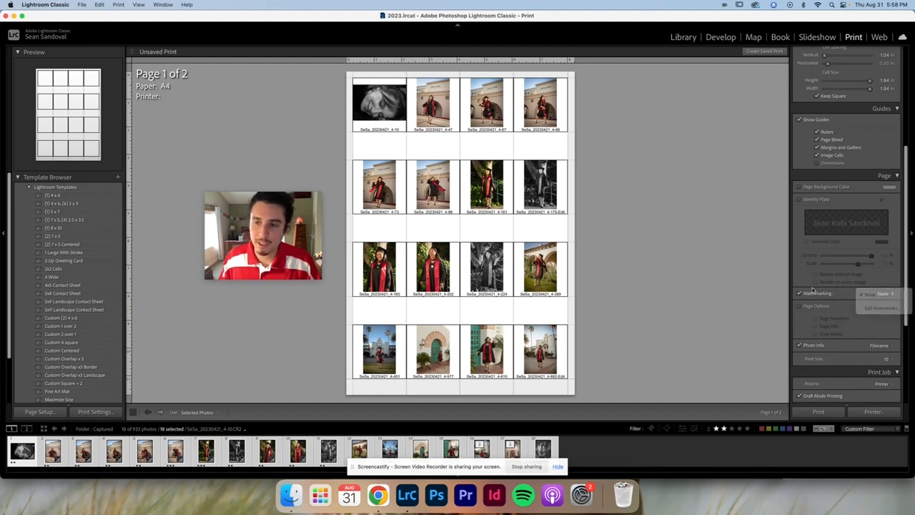
click(807, 294)
Step: Try page numbers and page info on the contact sheet, and turn the page options off
scroll(822, 308, up, 4)
scroll(821, 309, down, 8)
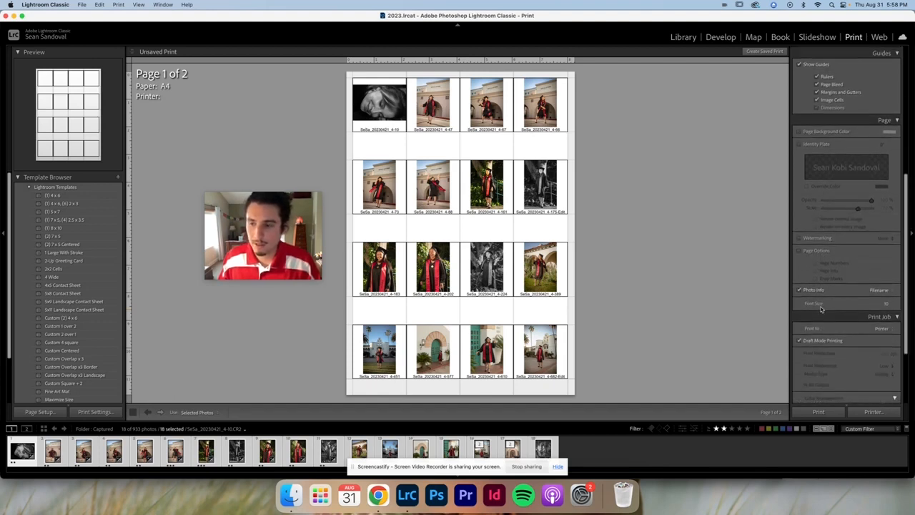
click(800, 251)
click(816, 263)
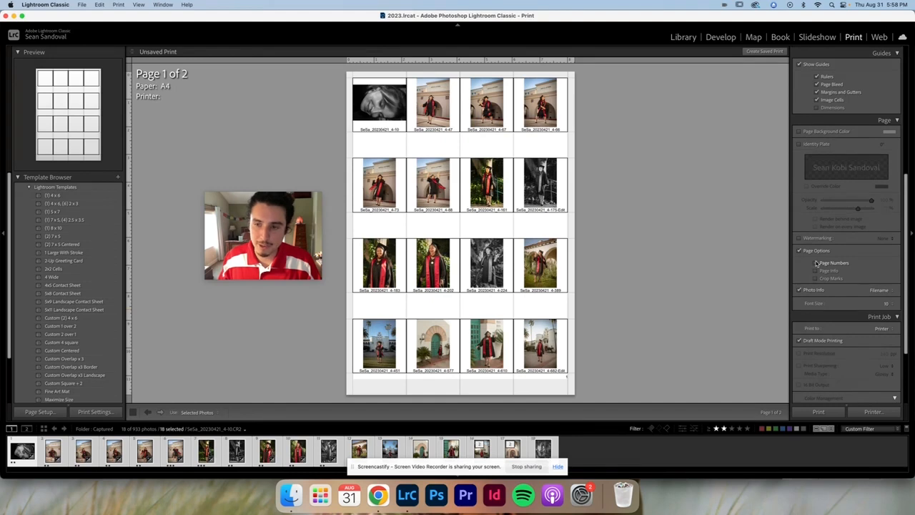
click(816, 271)
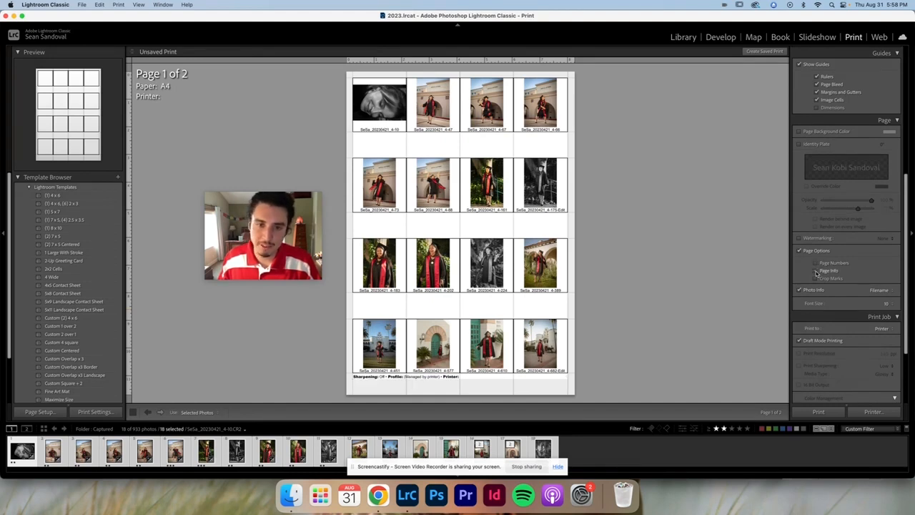
click(816, 271)
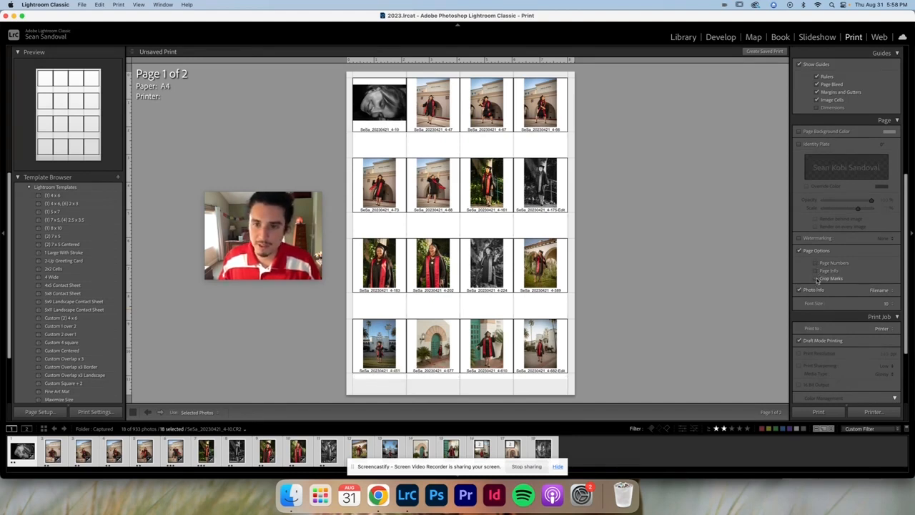
click(799, 251)
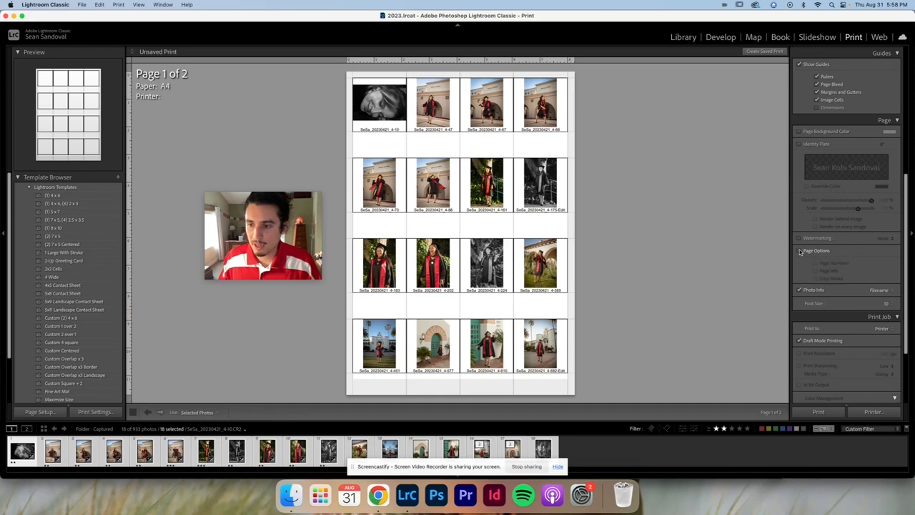
Step: Toggle the filename photo info off and on to compare the captions, and look over the print job settings
click(799, 290)
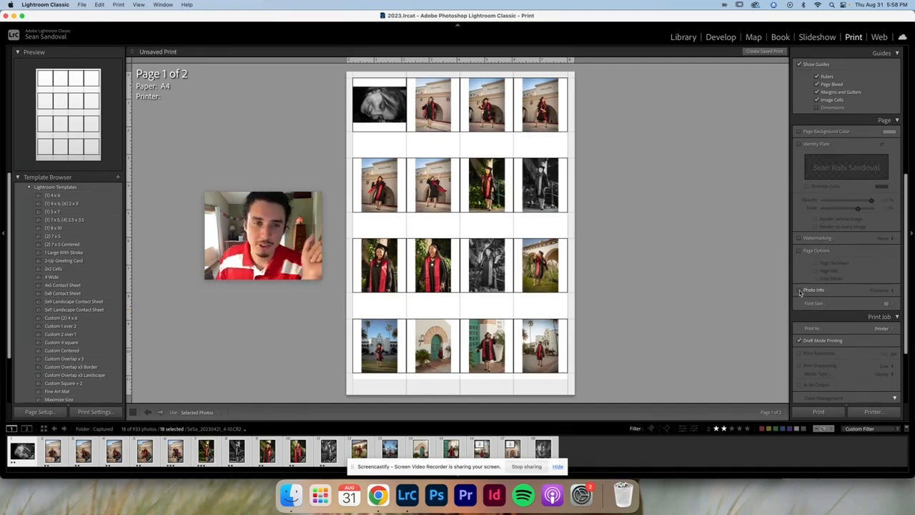
click(800, 290)
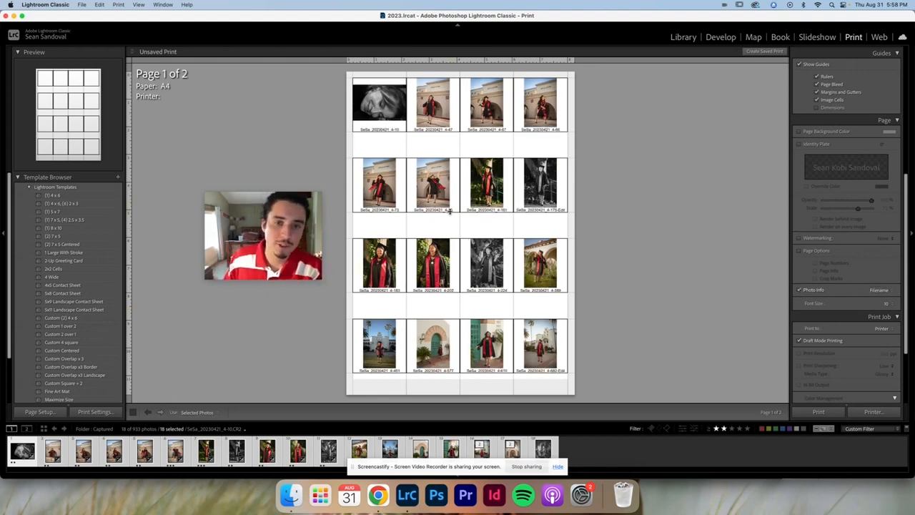
scroll(820, 348, up, 1)
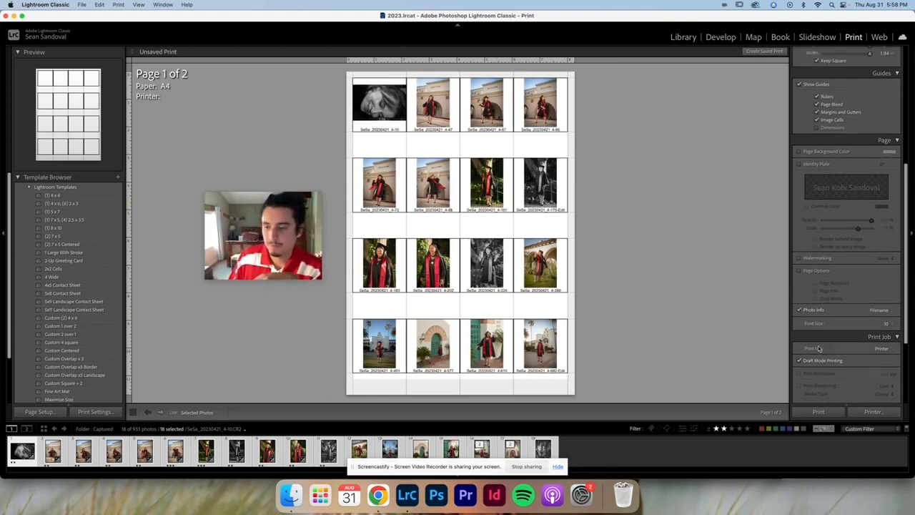
scroll(819, 348, down, 5)
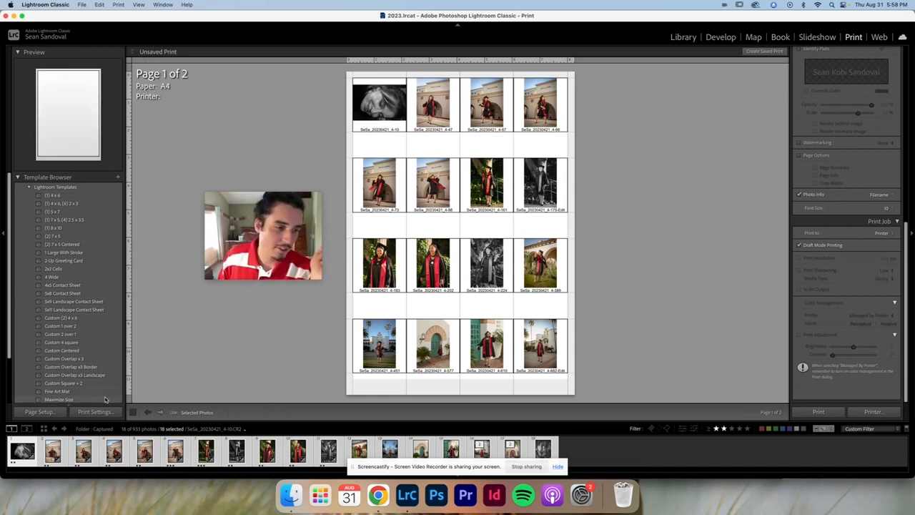
Step: Set the page's paper size to US Letter in the page setup
click(47, 413)
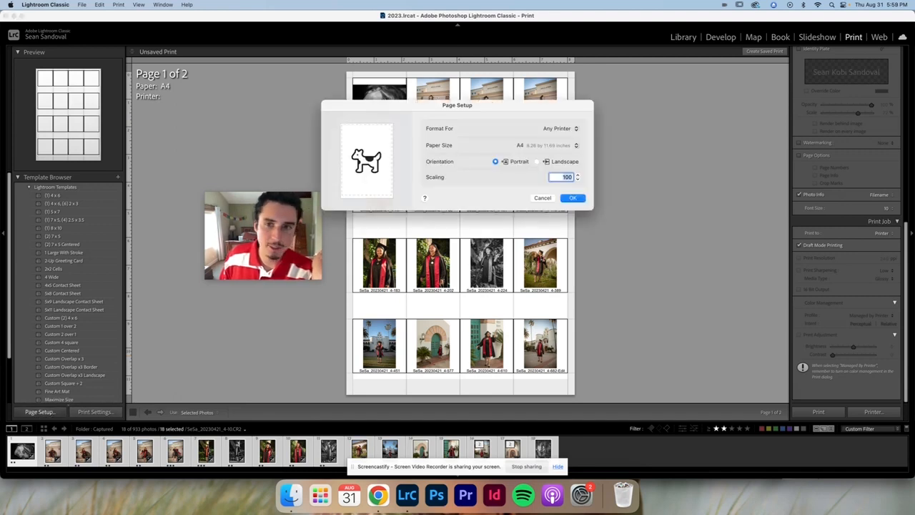
click(524, 146)
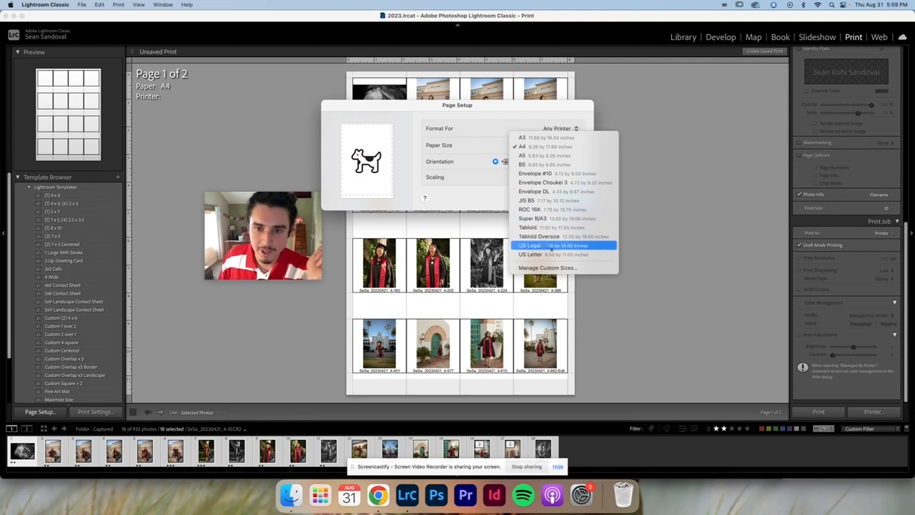
click(585, 255)
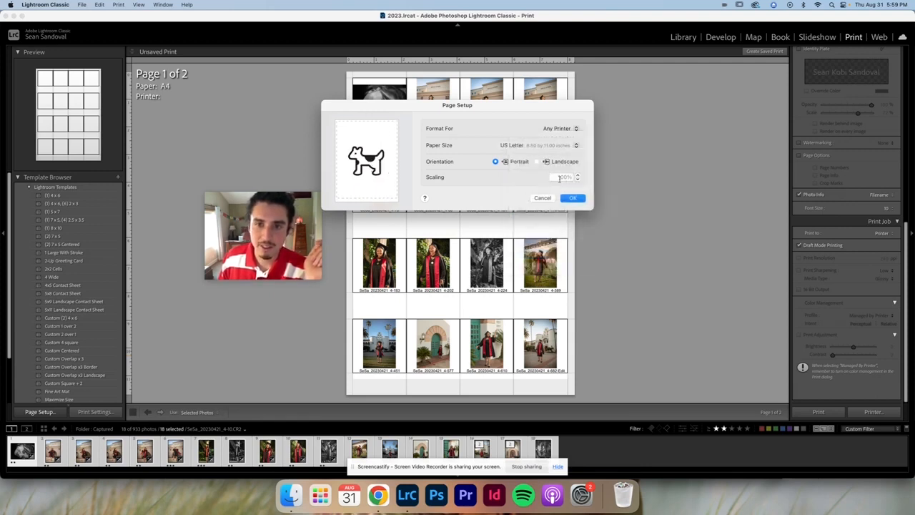
click(582, 201)
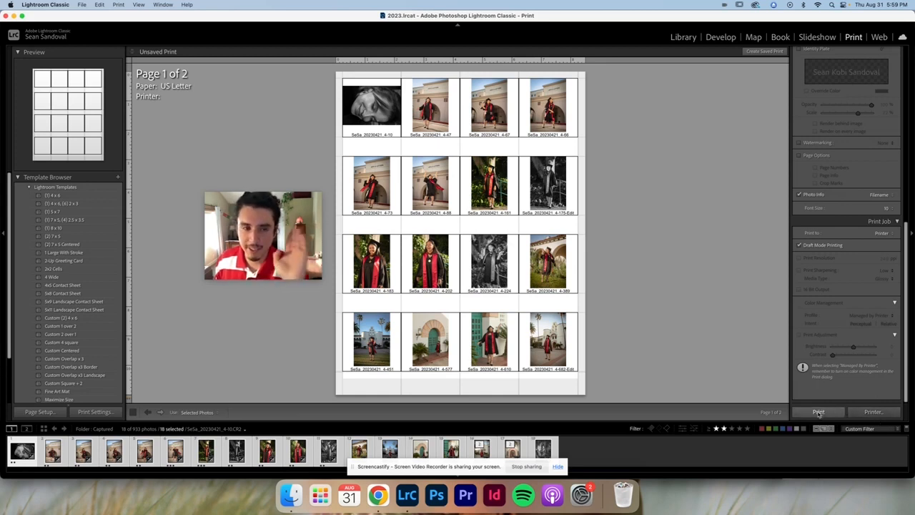
Step: Open the printer dialog for the contact sheet and choose to save the output as a PDF
click(872, 412)
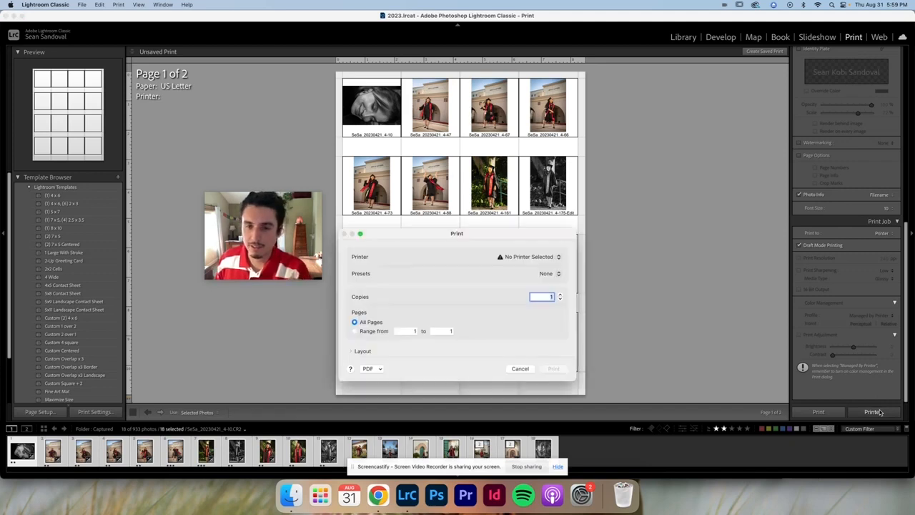
drag(450, 233, 463, 156)
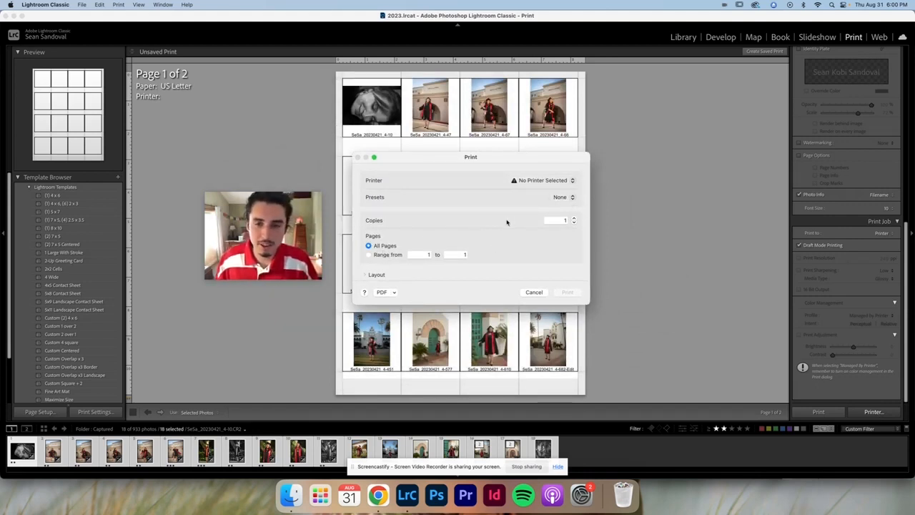
click(388, 293)
click(404, 306)
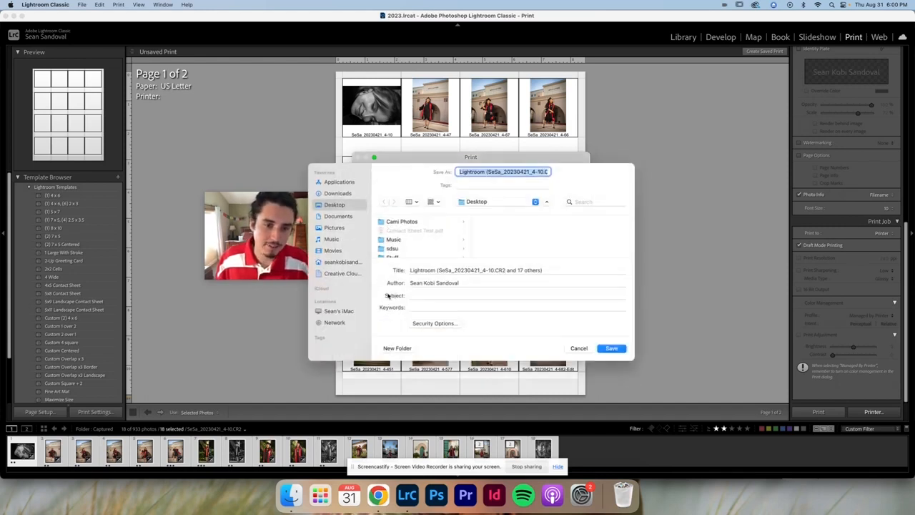
Step: Save the contact sheet PDF in the Downloads folder with the name "Contat Sheet test"
click(343, 193)
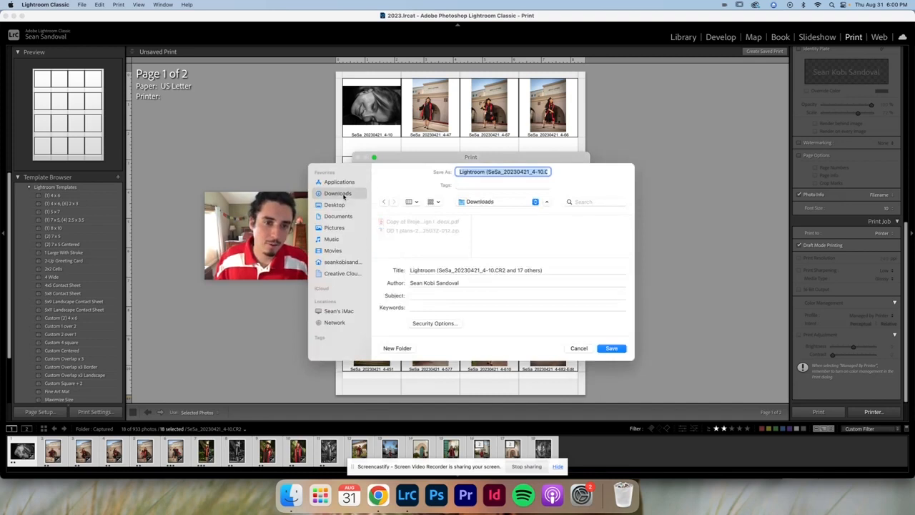
click(343, 216)
click(343, 228)
click(342, 216)
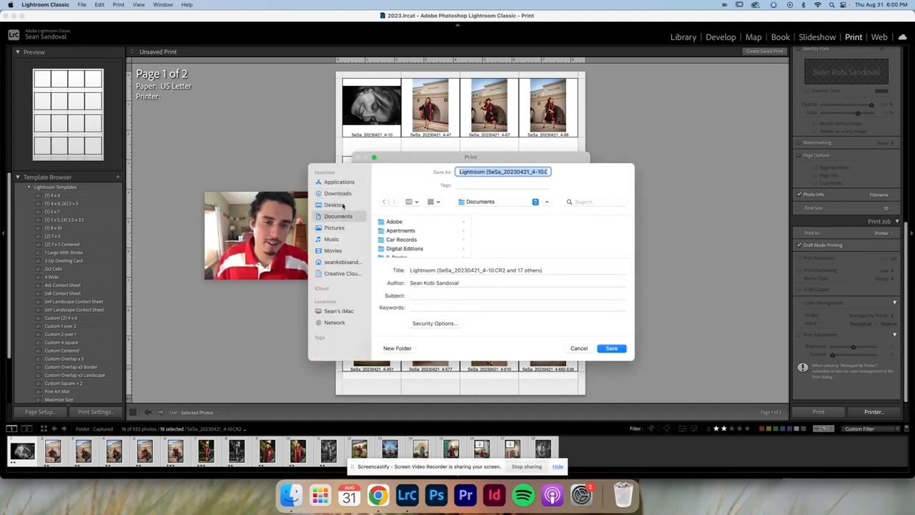
click(336, 204)
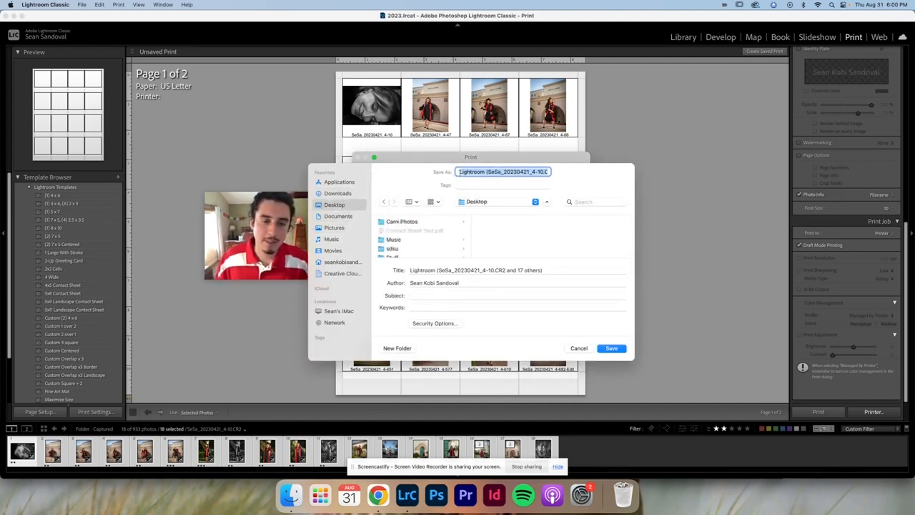
click(343, 193)
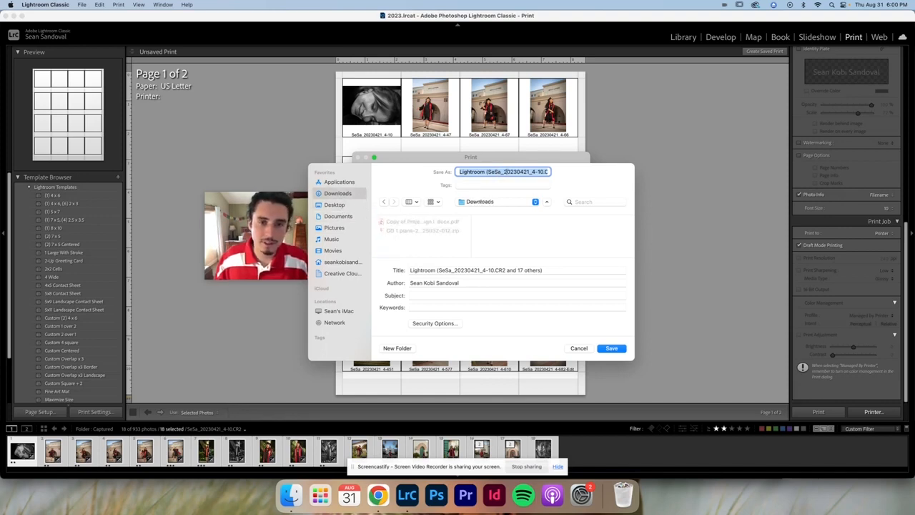
text(Contat Sheet test)
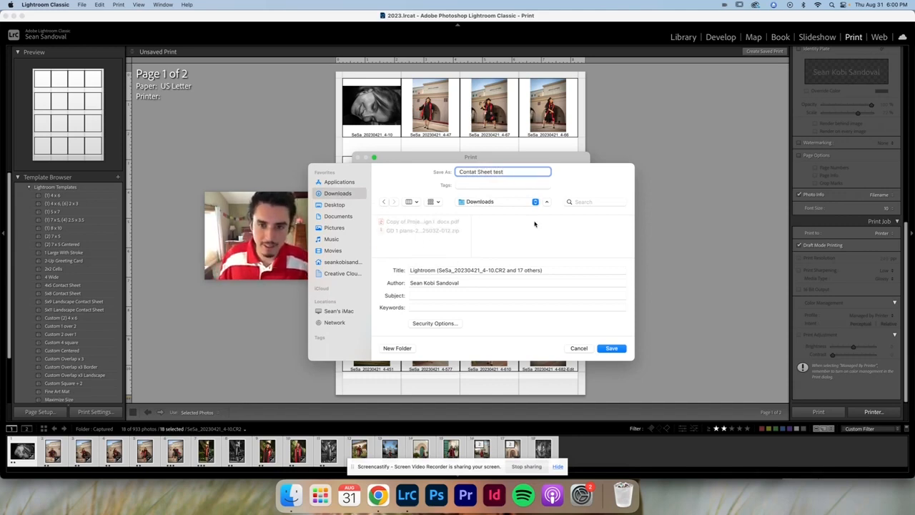
click(612, 348)
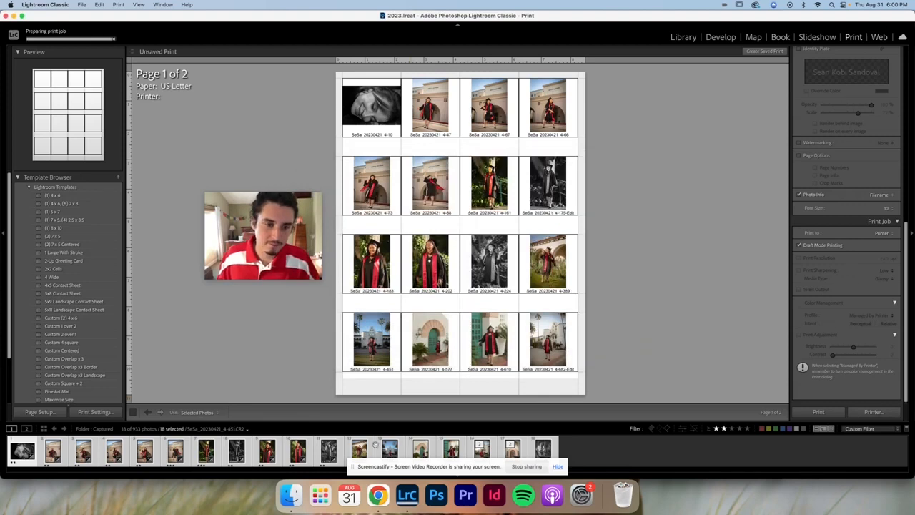
Step: Switch to Finder and open the saved Contat Sheet test PDF from the Downloads folder
click(291, 495)
click(460, 68)
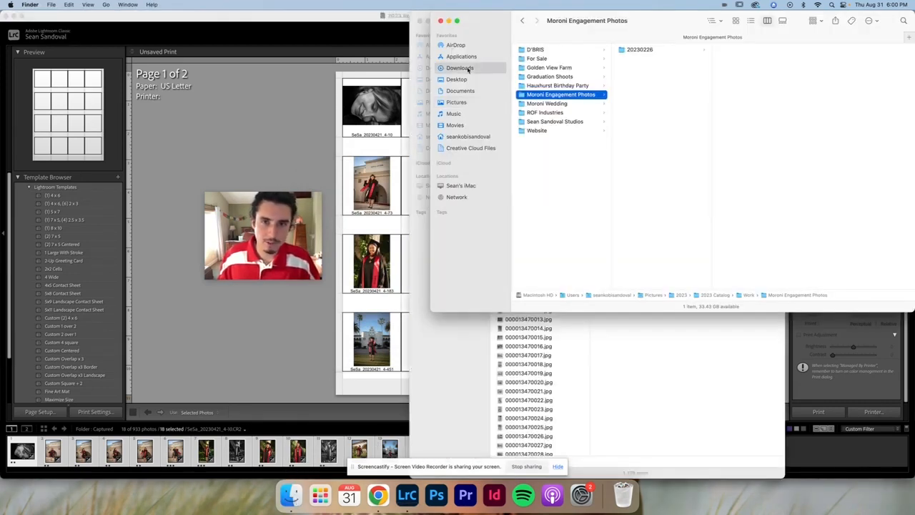
double_click(520, 51)
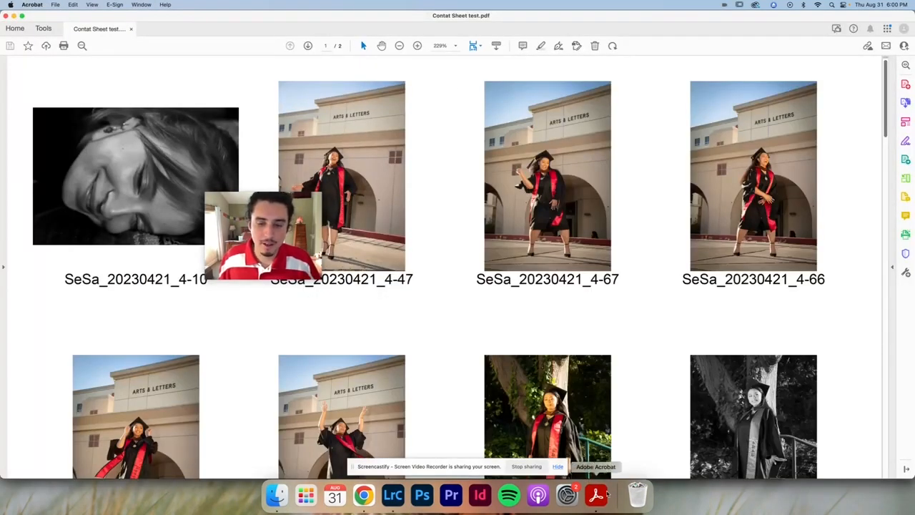
Step: Reduce the PDF view to 100% and examine the photos and filename captions on both contact sheet pages
click(400, 46)
click(400, 46)
click(400, 45)
click(400, 45)
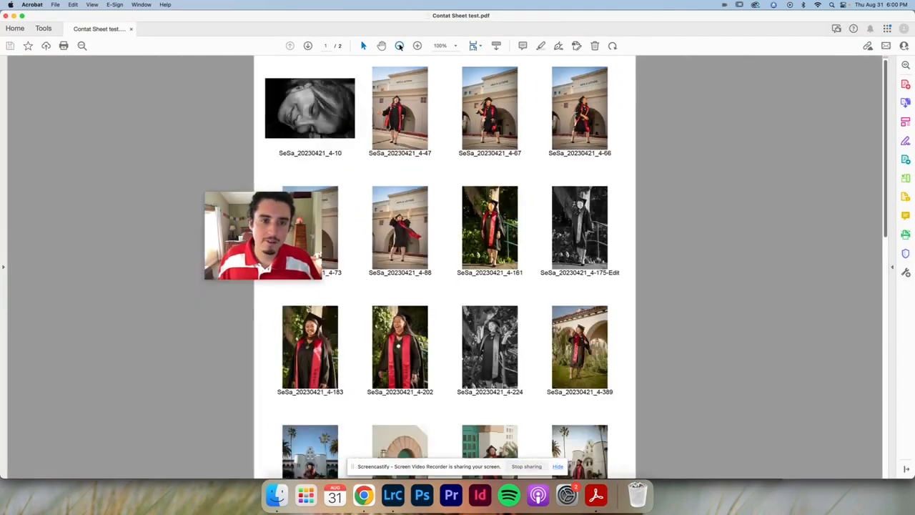
click(250, 200)
drag(251, 201, 475, 280)
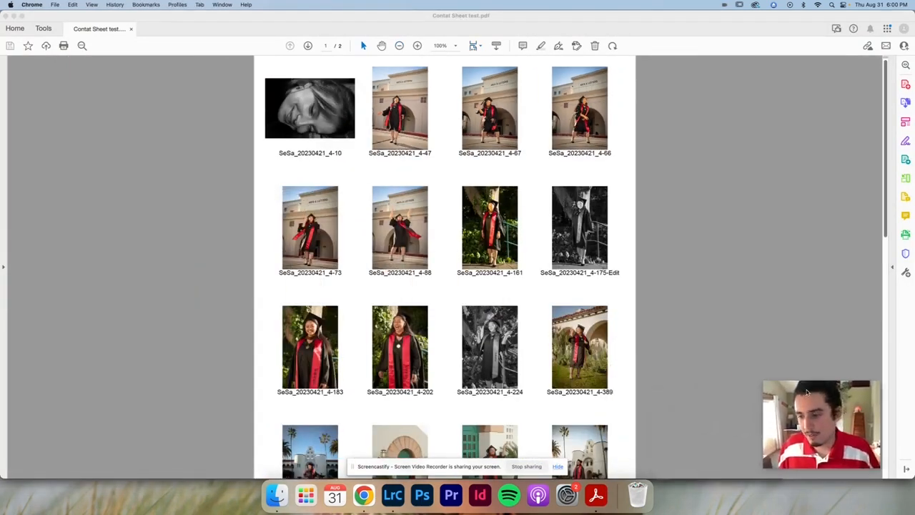
scroll(476, 281, down, 5)
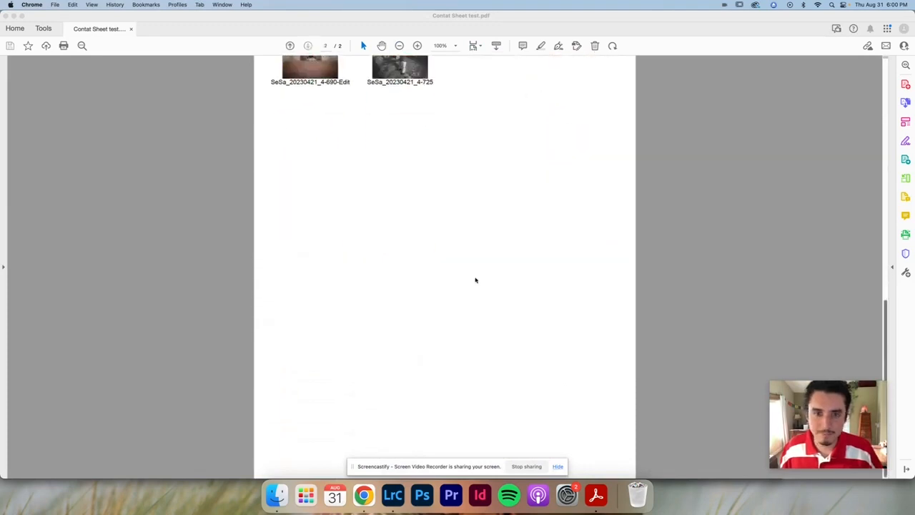
scroll(476, 280, up, 5)
scroll(476, 280, up, 3)
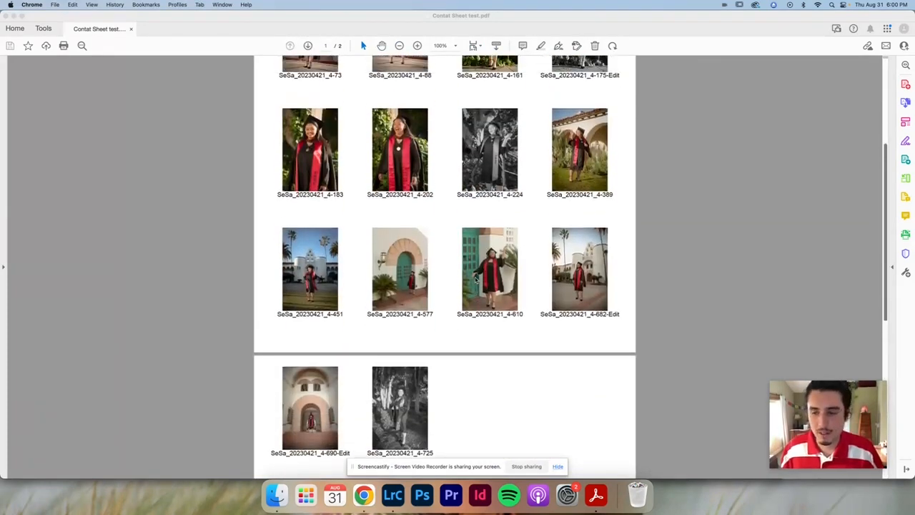